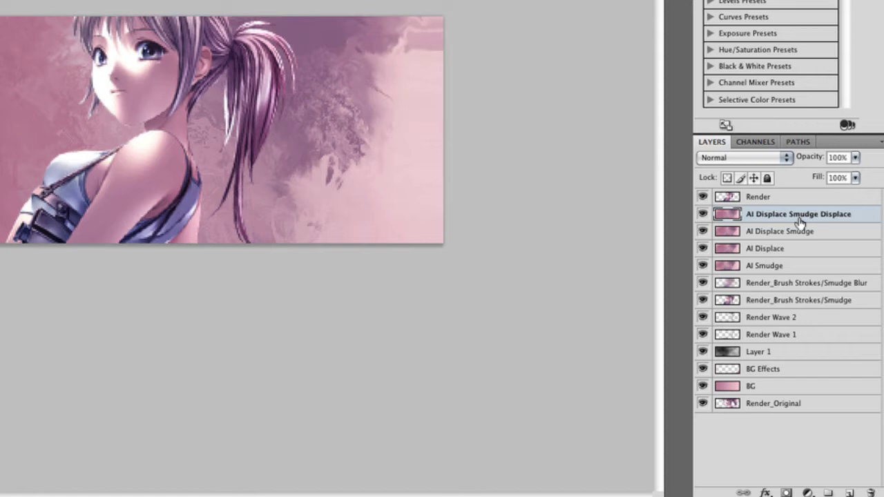
Add a new empty layer above the Al Displace Smudge Displace layer with Ctrl+Alt+Shift+N.
key("ctrl+alt+shift+n")
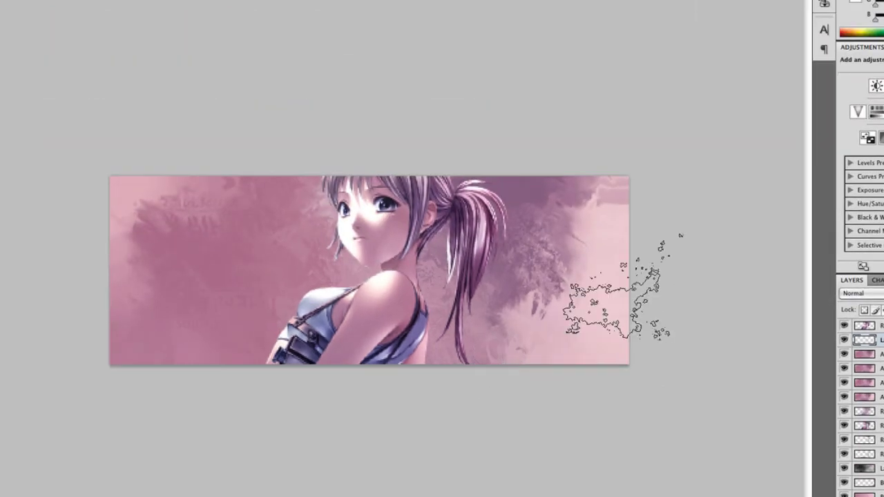
Replace the current brushes with the GrungeBrushes3 by KeReN-R set and pick a large grunge tip.
right_click(614, 376)
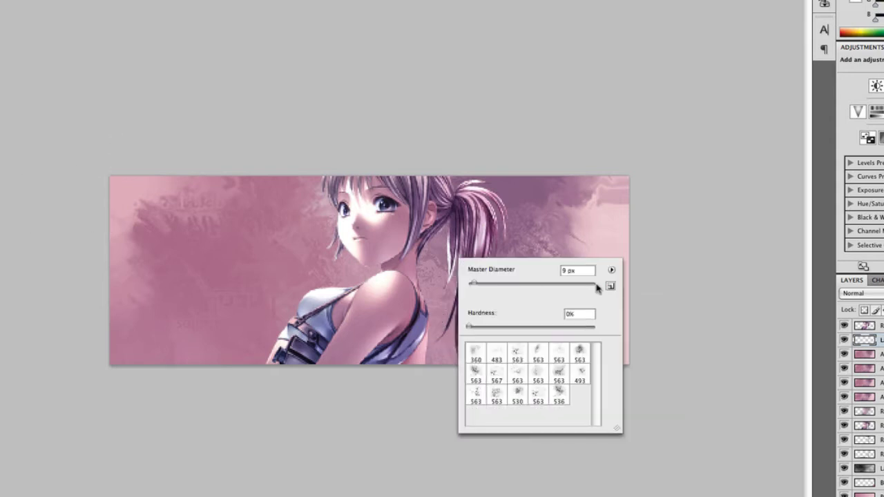
left_click(611, 270)
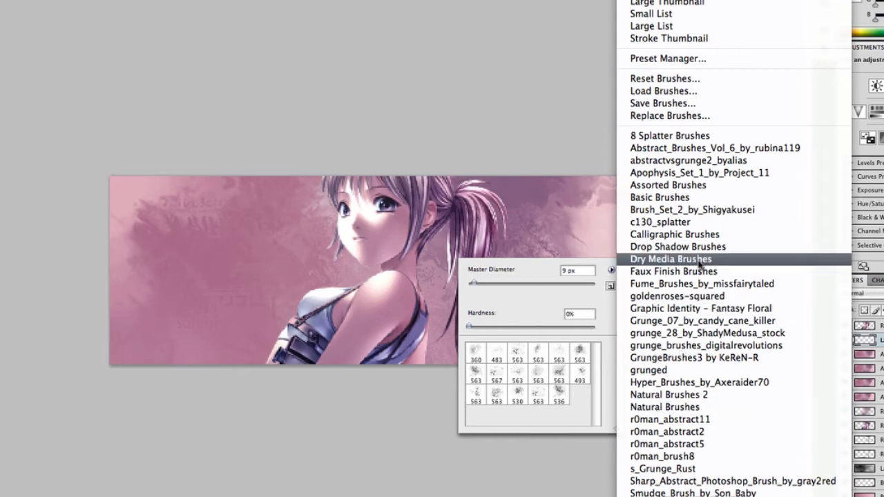
left_click(683, 358)
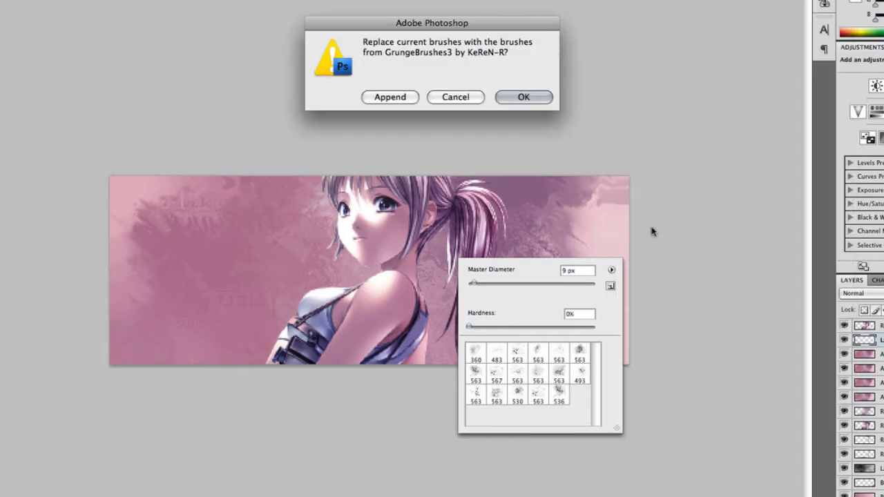
left_click(523, 98)
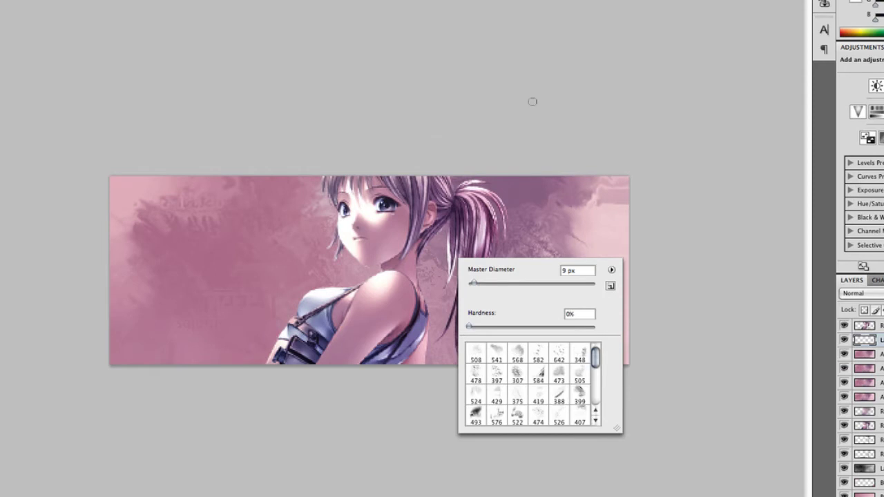
left_click(475, 387)
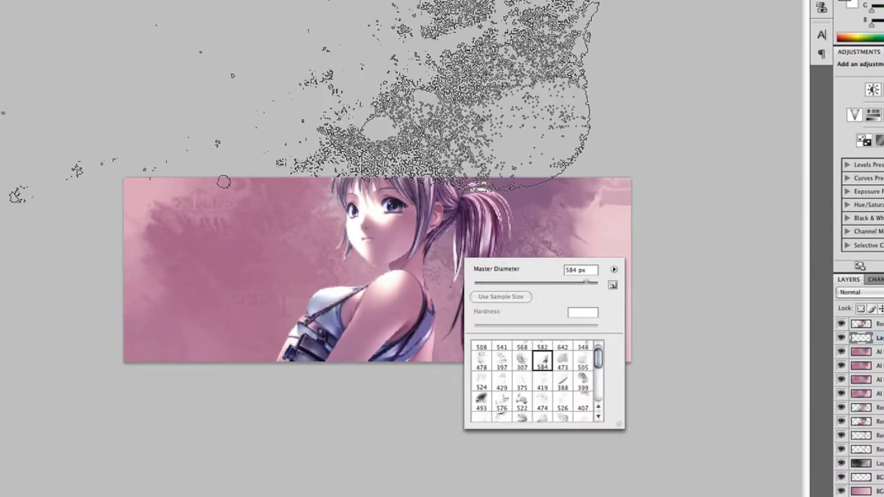
key("Return")
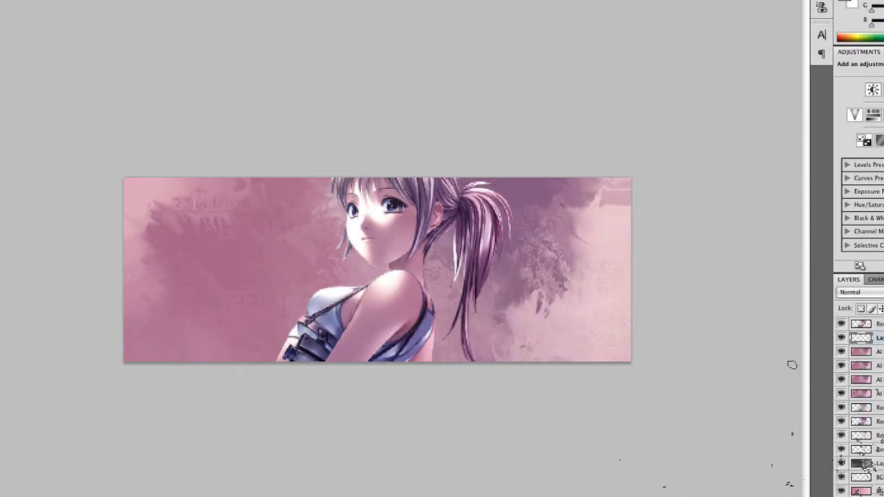
Resize the brush, then switch to the 468 px grunge brush tip.
key("bracketleft")
key("bracketleft")
key("bracketleft")
key("bracketleft")
key("bracketleft")
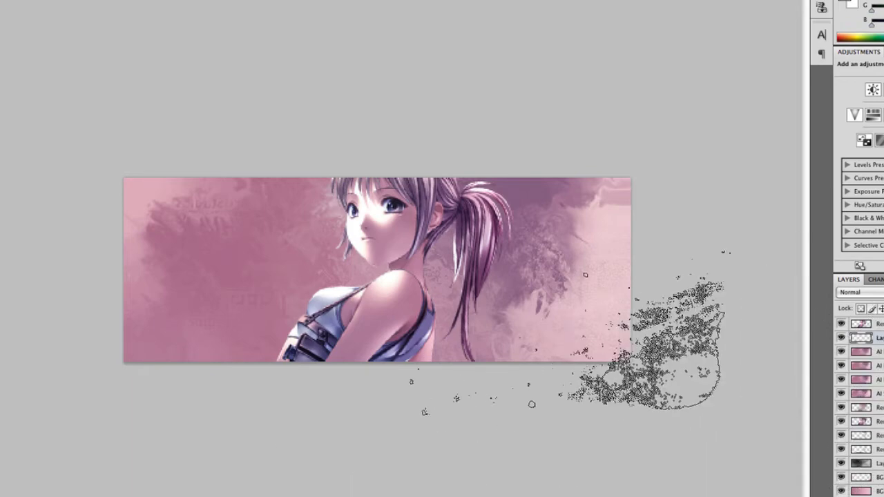
key("bracketright")
key("bracketright")
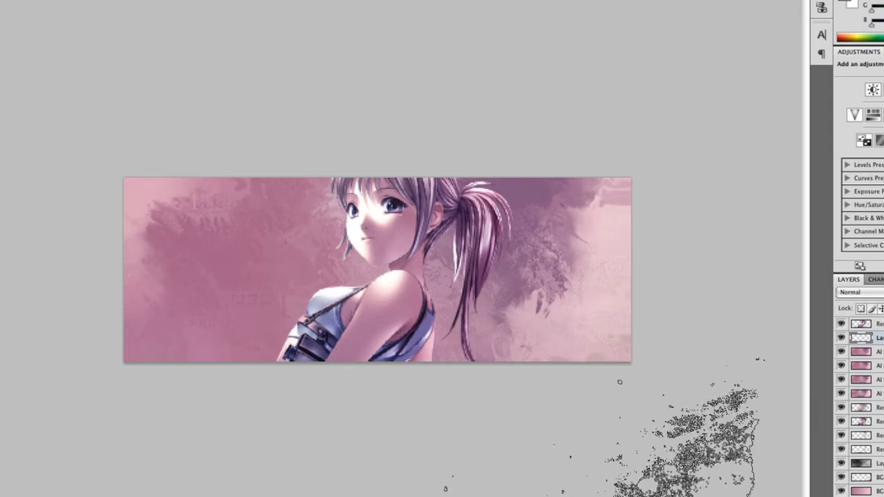
right_click(476, 288)
scroll(534, 388, "down", 6)
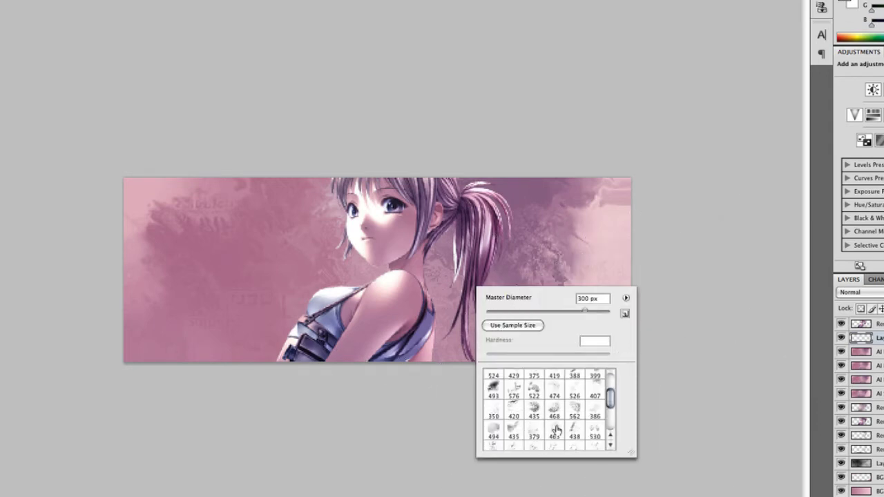
left_click(555, 389)
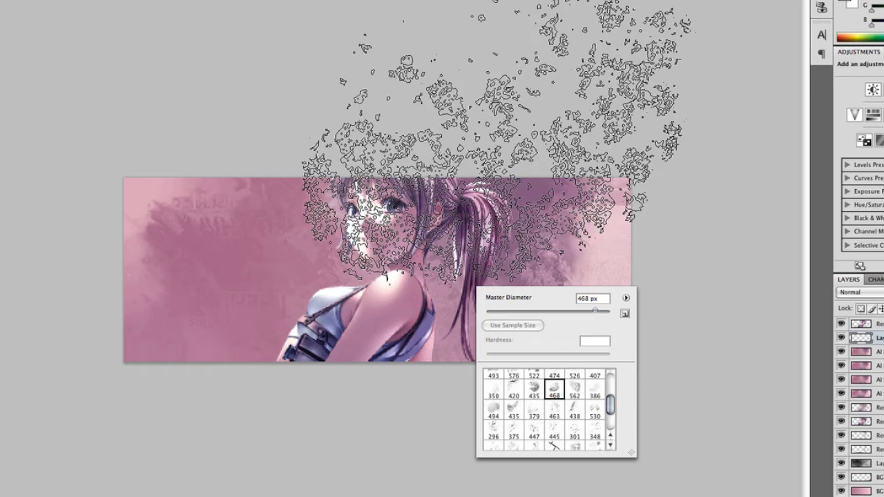
key("Return")
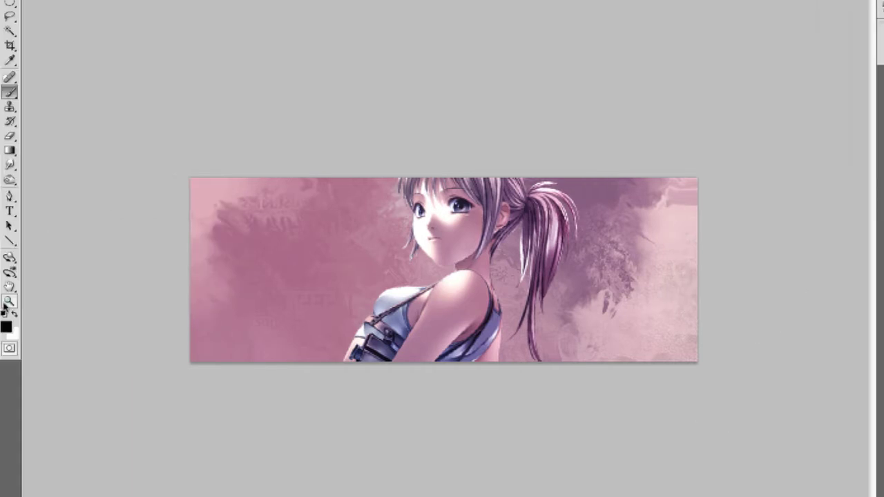
Set the foreground colour to a pink sampled from the banner image.
left_click(6, 327)
left_click(470, 296)
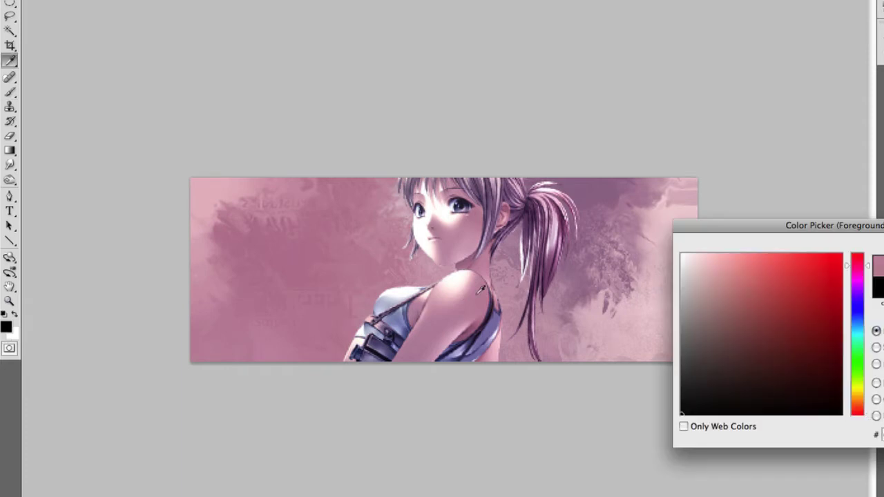
key("Return")
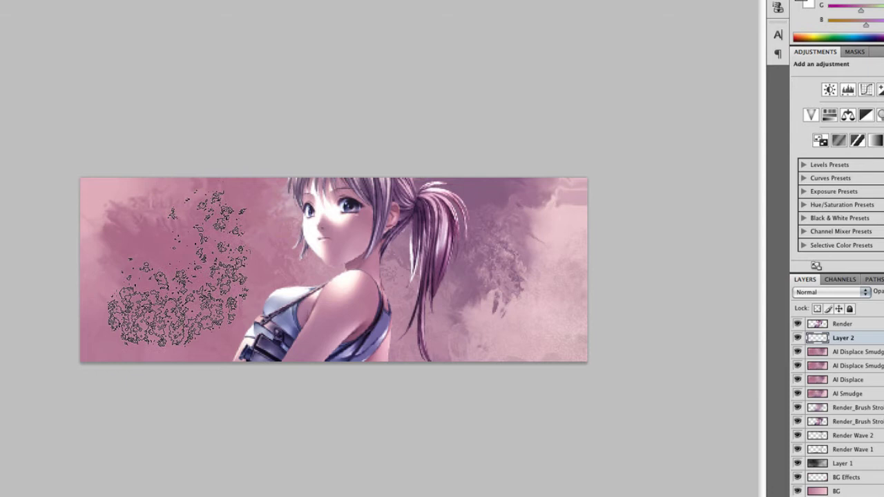
Hide the girl render and paste a merged copy of the whole canvas above Layer 2.
left_click(824, 325)
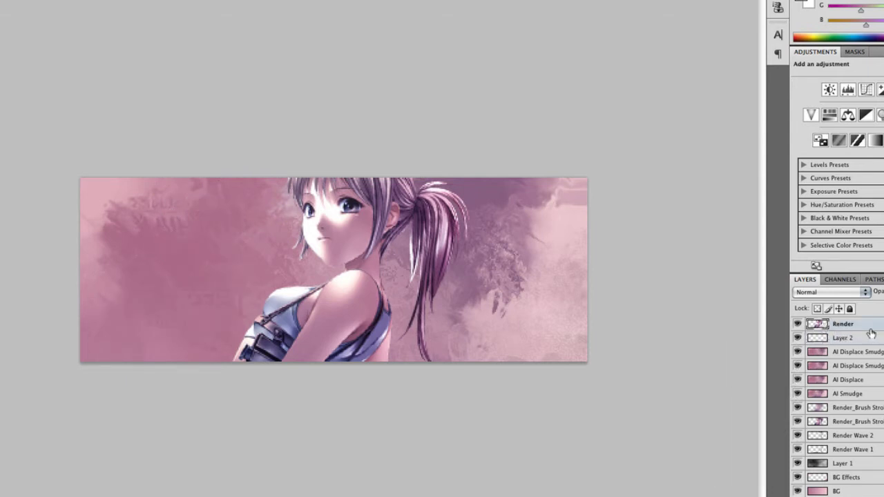
left_click(842, 338)
left_click(797, 324)
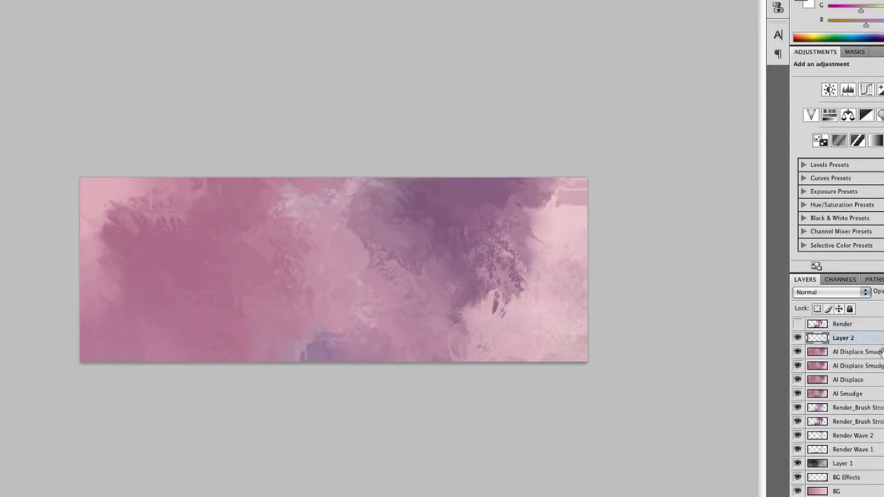
key("ctrl+a")
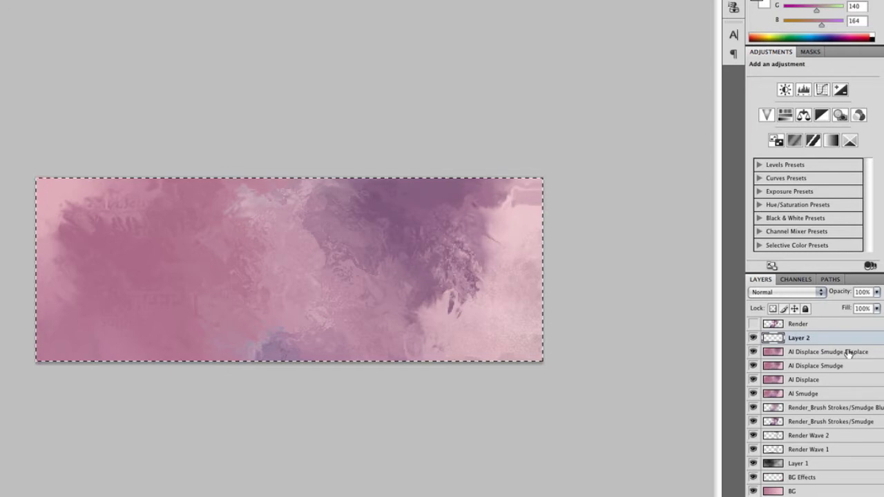
key("super+v")
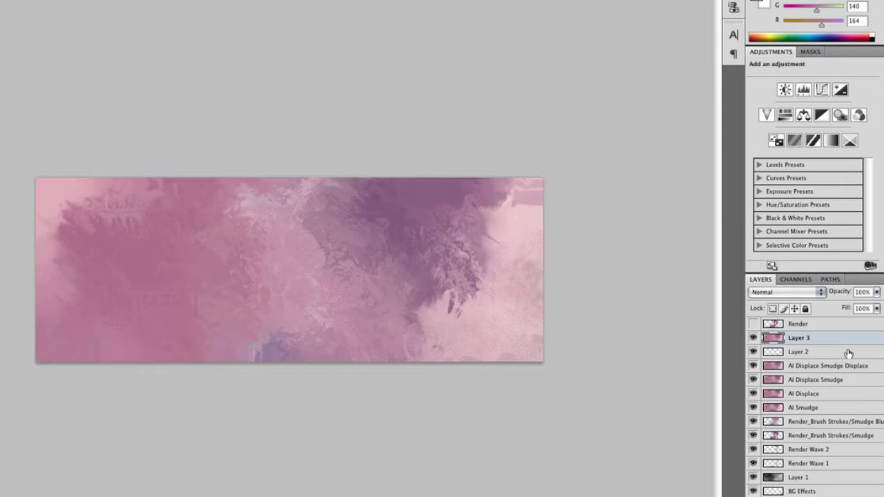
Rename the pasted layer to 'Al Wave'.
double_click(818, 340)
type("Al Wave")
key("Return")
left_click_drag(773, 338, 484, 335)
left_click(21, 0)
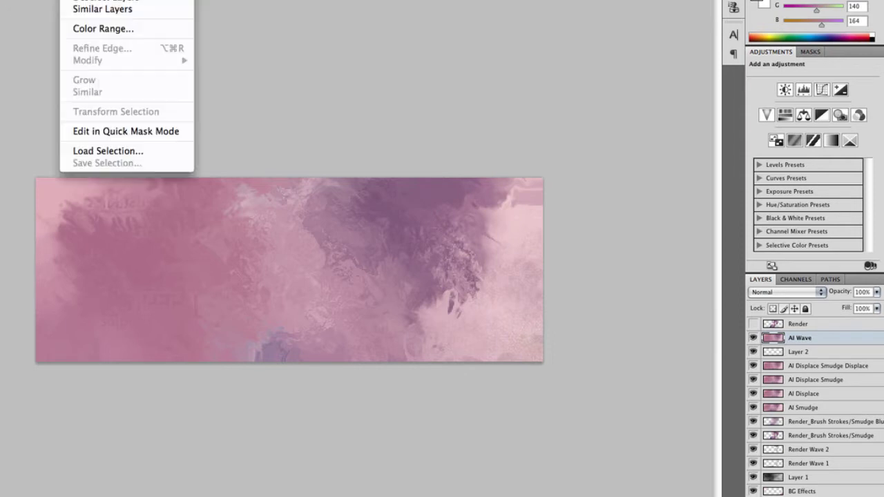
Apply a Square Wave distortion to Al Wave, keeping Repeat Edge Pixels and tuning the wavelength.
mouse_move(114, 0)
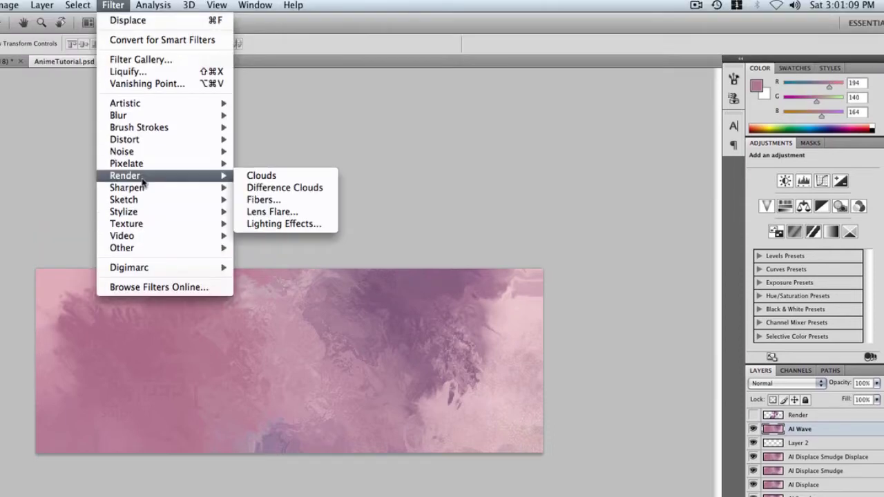
mouse_move(200, 48)
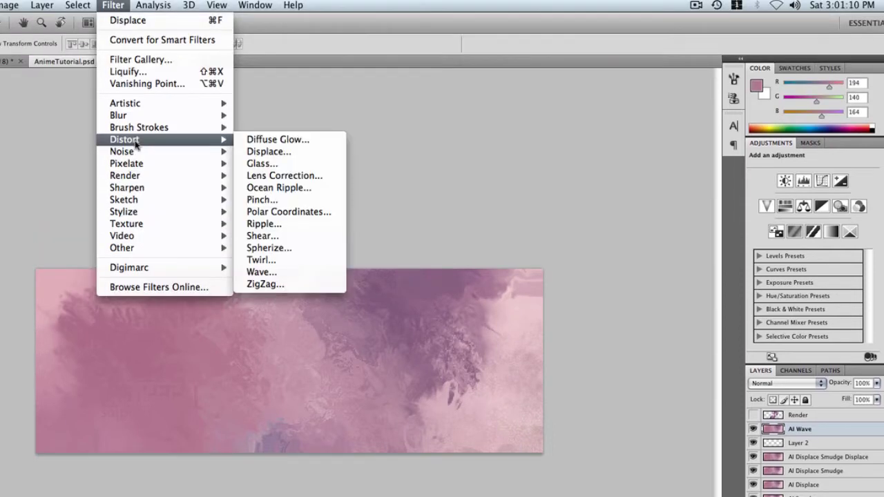
left_click(261, 271)
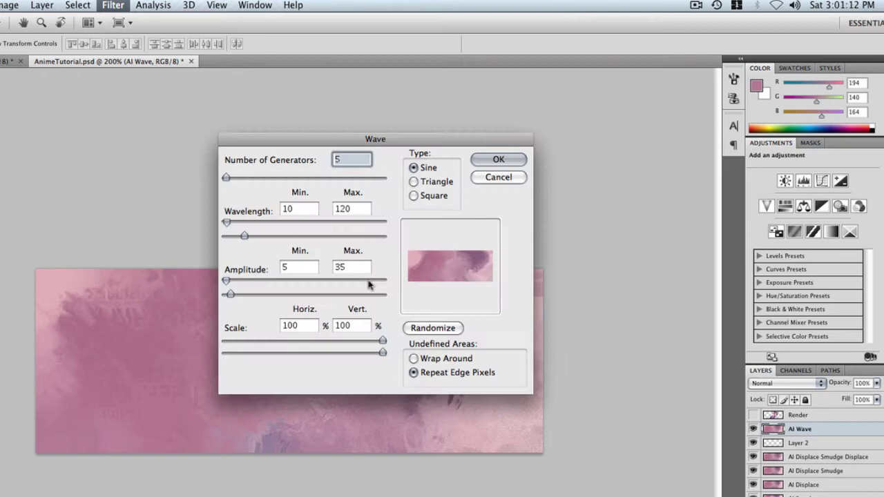
left_click(398, 167)
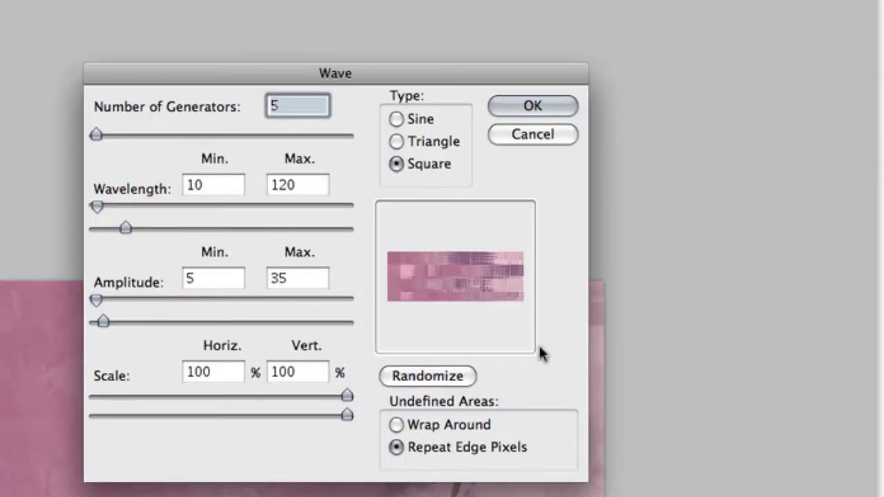
left_click(396, 425)
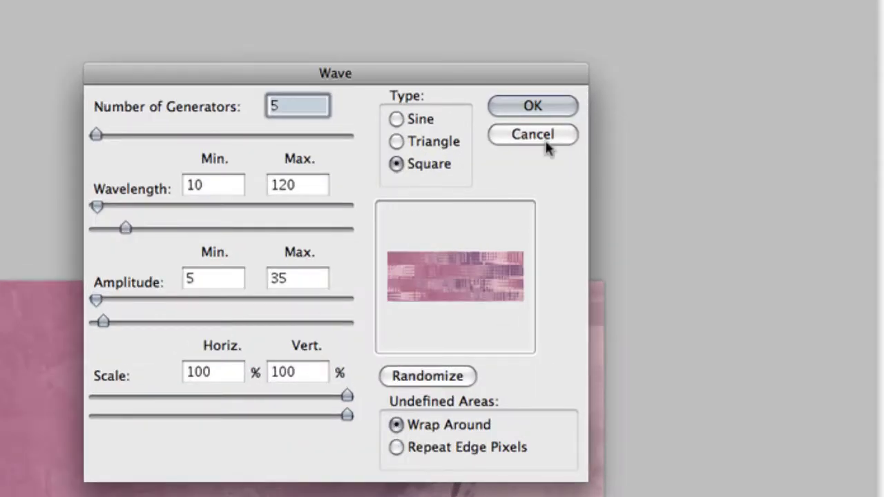
left_click(397, 447)
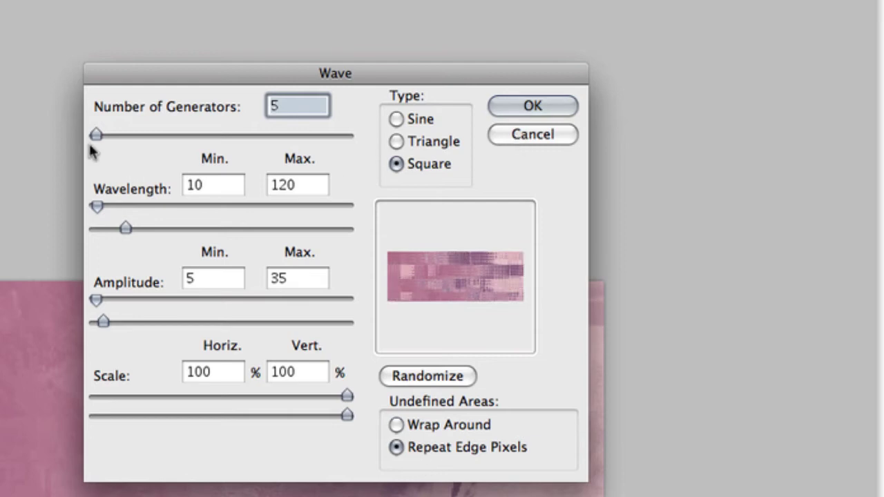
mouse_move(96, 138)
left_mouse_down()
mouse_move(105, 136)
mouse_move(96, 137)
left_mouse_up()
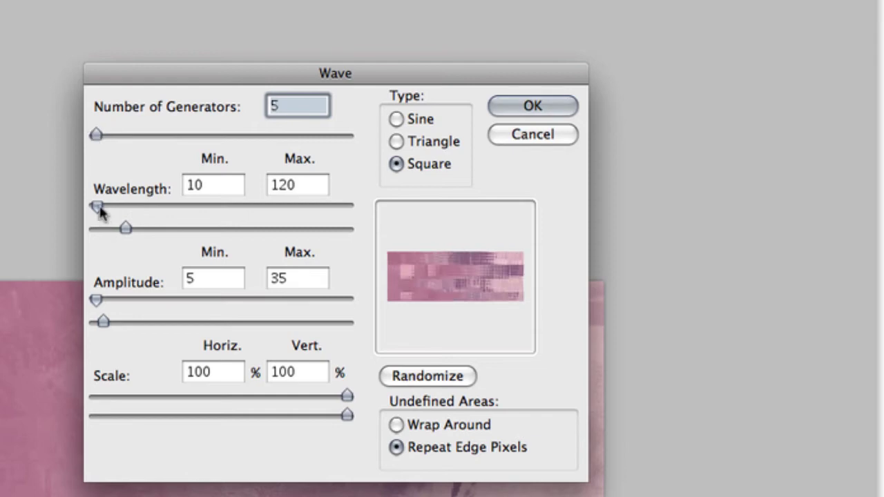
left_click_drag(97, 207, 130, 234)
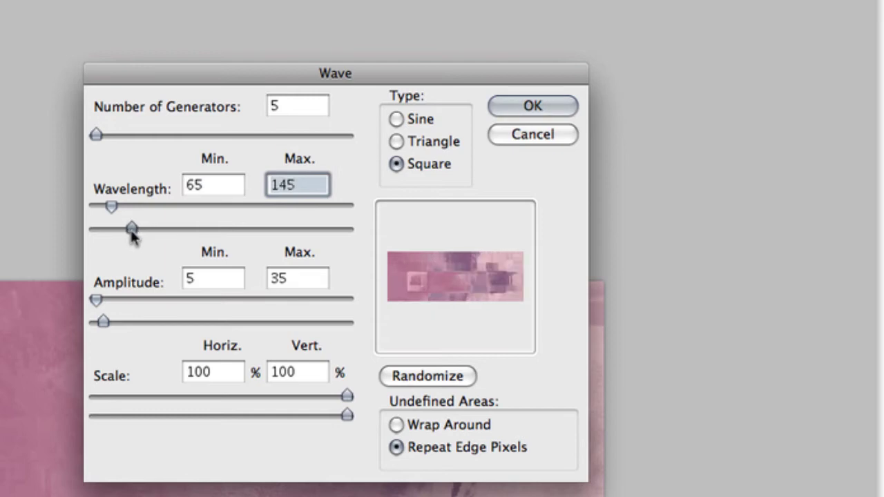
left_click_drag(111, 206, 125, 234)
left_click(499, 112)
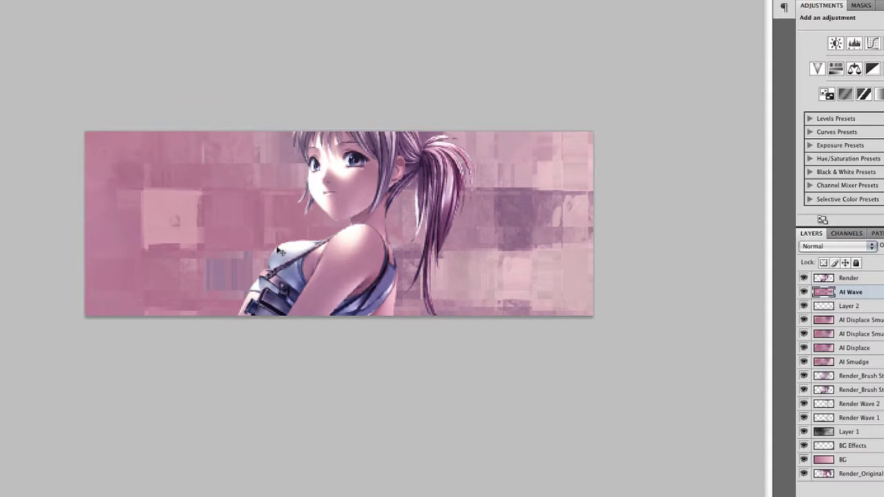
Darken a light block on the left, then load Basic Brushes and choose a 24 px soft round brush.
mouse_move(177, 198)
left_mouse_down()
mouse_move(165, 191)
mouse_move(142, 199)
mouse_move(189, 243)
mouse_move(150, 199)
left_mouse_up()
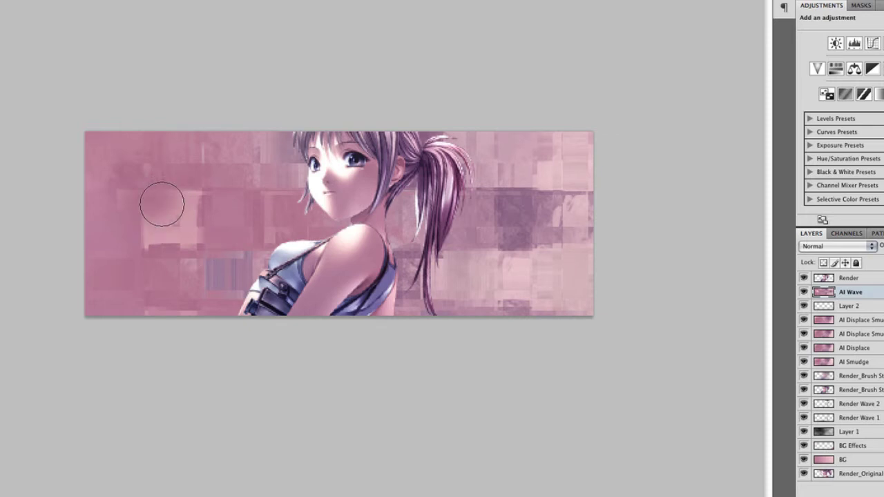
right_click(184, 200)
scroll(309, 305, "down", 1)
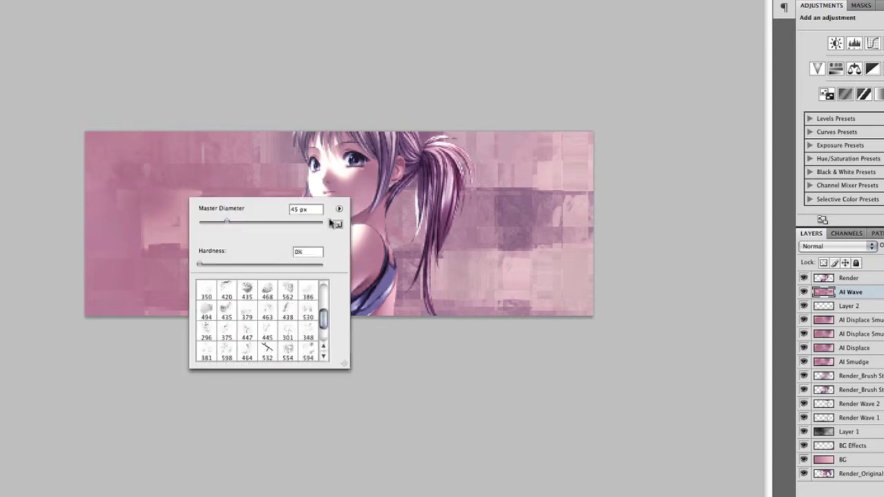
left_click(339, 208)
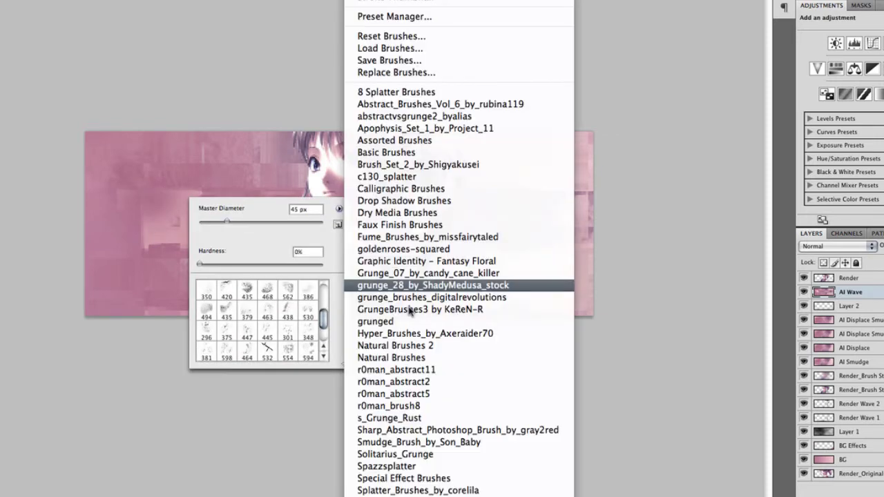
left_click(414, 152)
left_click(463, 61)
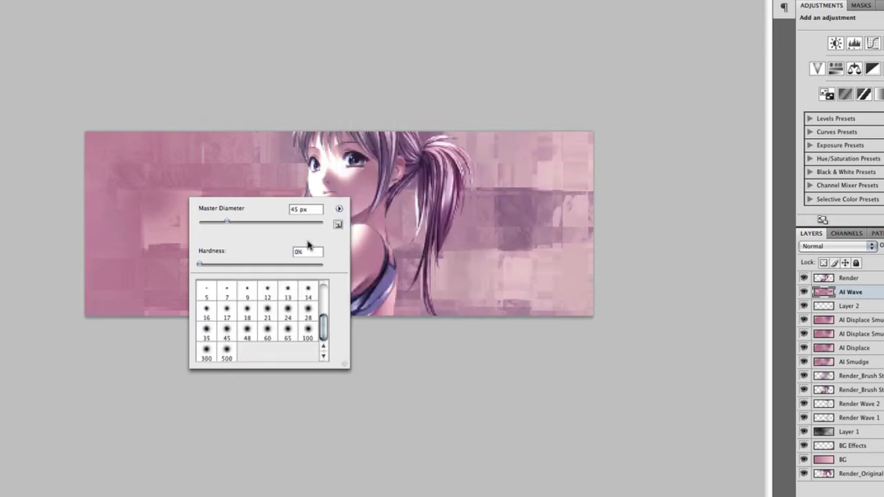
left_click(289, 315)
key("Return")
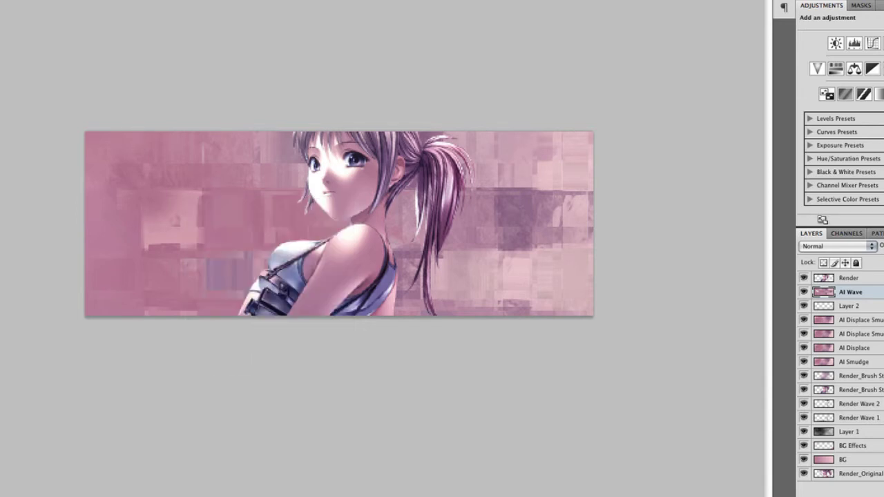
Smudge the light patches on the left, near the arm and upper right into soft pink.
key("bracketright")
key("bracketright")
key("bracketright")
key("bracketright")
key("bracketright")
key("bracketright")
mouse_move(184, 231)
left_mouse_down()
mouse_move(237, 227)
mouse_move(178, 203)
mouse_move(168, 221)
left_mouse_up()
mouse_move(322, 262)
left_mouse_down()
mouse_move(263, 230)
mouse_move(258, 210)
mouse_move(265, 242)
mouse_move(220, 281)
mouse_move(213, 277)
mouse_move(244, 263)
mouse_move(243, 293)
left_mouse_up()
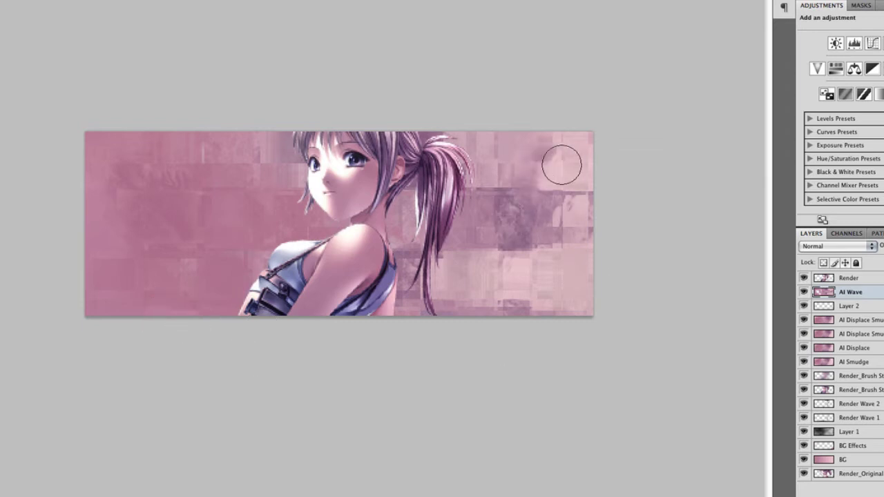
mouse_move(562, 165)
left_mouse_down()
mouse_move(486, 185)
mouse_move(506, 146)
mouse_move(525, 139)
mouse_move(499, 182)
mouse_move(507, 189)
mouse_move(499, 181)
mouse_move(500, 205)
mouse_move(483, 196)
mouse_move(519, 264)
mouse_move(456, 245)
mouse_move(503, 258)
mouse_move(491, 233)
mouse_move(491, 299)
mouse_move(502, 296)
mouse_move(490, 277)
mouse_move(531, 272)
mouse_move(561, 273)
mouse_move(579, 297)
mouse_move(507, 321)
mouse_move(546, 310)
mouse_move(502, 263)
mouse_move(540, 277)
mouse_move(516, 261)
mouse_move(481, 257)
mouse_move(596, 273)
mouse_move(546, 245)
mouse_move(586, 230)
mouse_move(555, 224)
mouse_move(554, 188)
mouse_move(584, 218)
mouse_move(538, 207)
mouse_move(616, 207)
mouse_move(583, 197)
mouse_move(625, 241)
mouse_move(587, 235)
mouse_move(667, 212)
mouse_move(577, 157)
mouse_move(490, 138)
mouse_move(557, 142)
mouse_move(449, 129)
mouse_move(621, 184)
left_mouse_up()
key("bracketright")
key("bracketright")
key("bracketright")
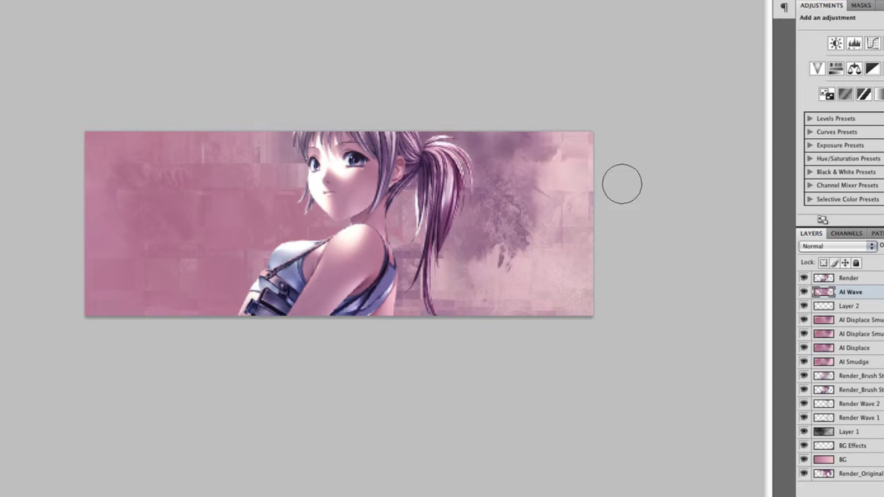
key("bracketright")
key("bracketright")
mouse_move(158, 168)
left_mouse_down()
mouse_move(98, 145)
mouse_move(126, 173)
mouse_move(117, 189)
mouse_move(89, 173)
mouse_move(128, 149)
mouse_move(211, 212)
mouse_move(149, 174)
mouse_move(123, 205)
mouse_move(181, 282)
left_mouse_up()
key("bracketright")
key("bracketleft")
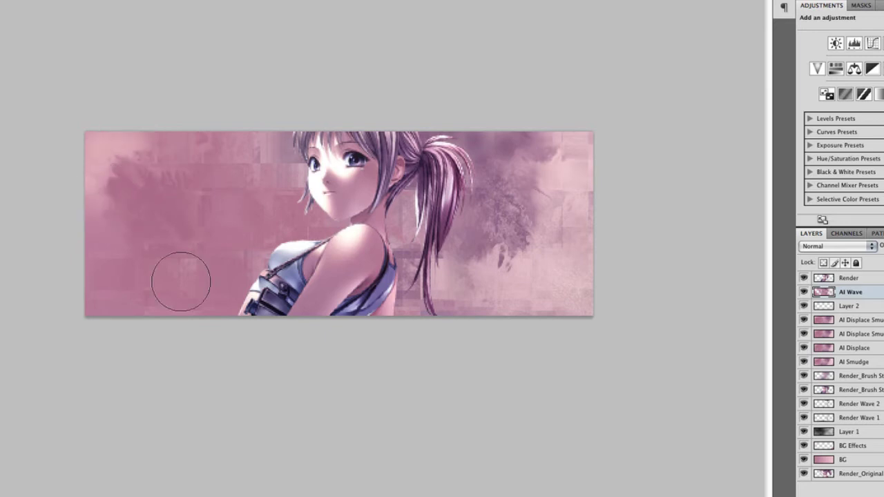
key("bracketleft")
key("bracketleft")
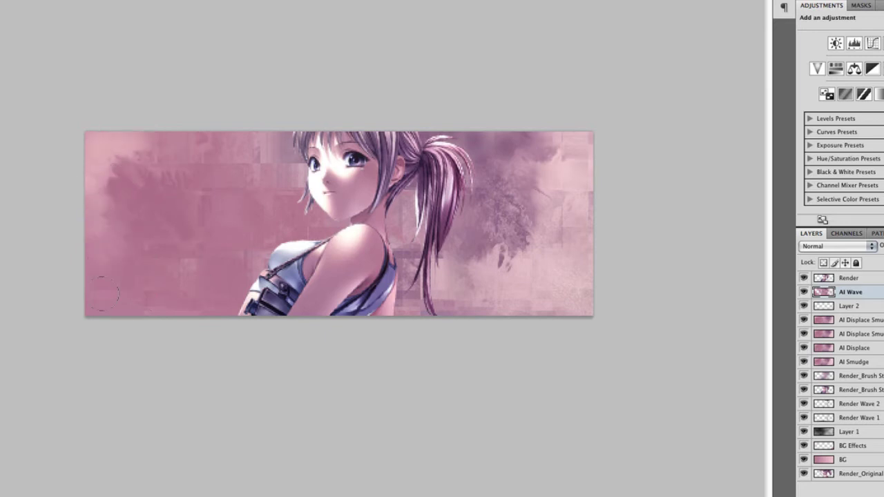
key("bracketright")
key("bracketright")
key("bracketright")
key("bracketleft")
key("bracketleft")
key("bracketleft")
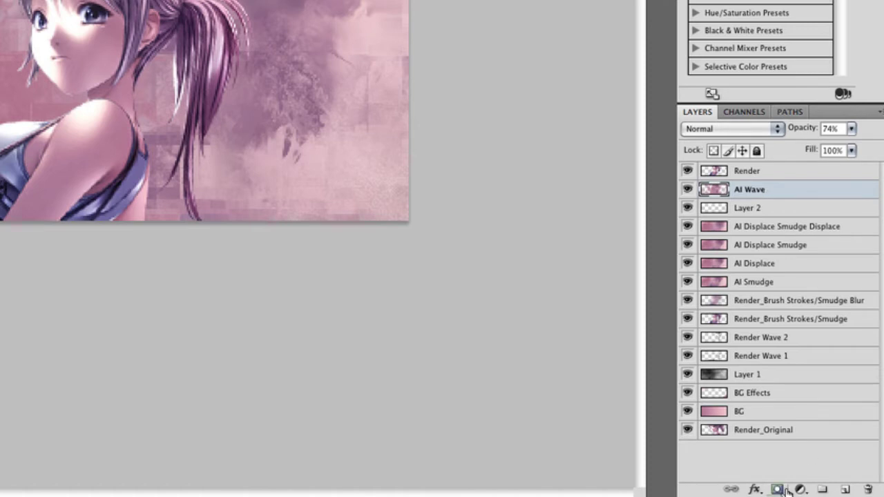
Create a new layer group named 'Core Signature'.
left_click(826, 489)
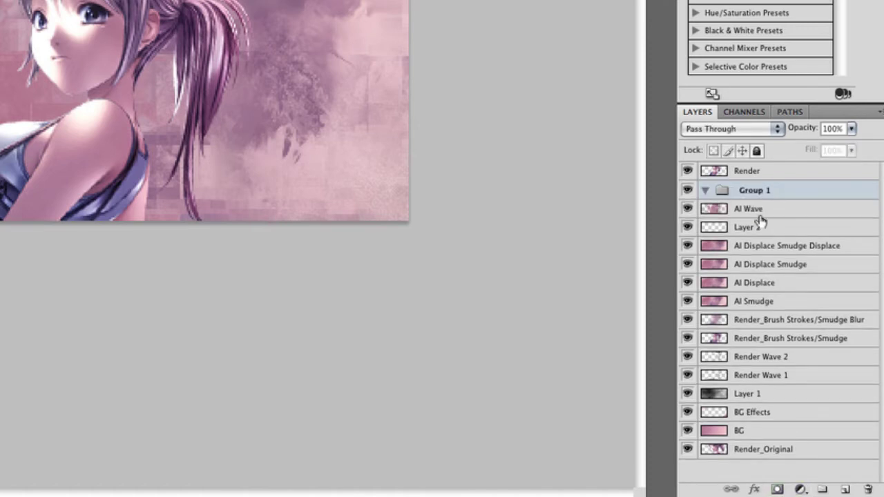
double_click(760, 194)
type("S")
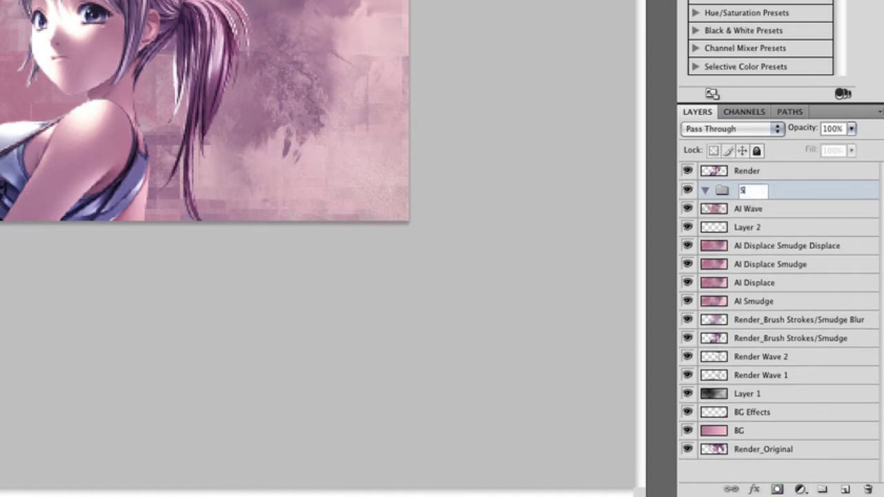
key("BackSpace")
type("Core Sigl")
key("BackSpace")
type("nature")
key("Return")
Move the layers from AI Wave down to BG into Core Signature and collapse it.
left_click(760, 211)
left_click(757, 433, "shift")
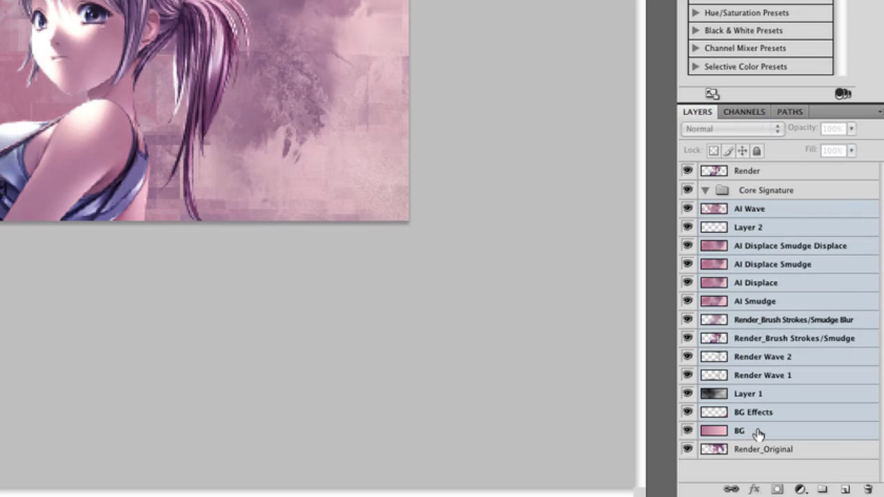
left_click_drag(768, 271, 753, 196)
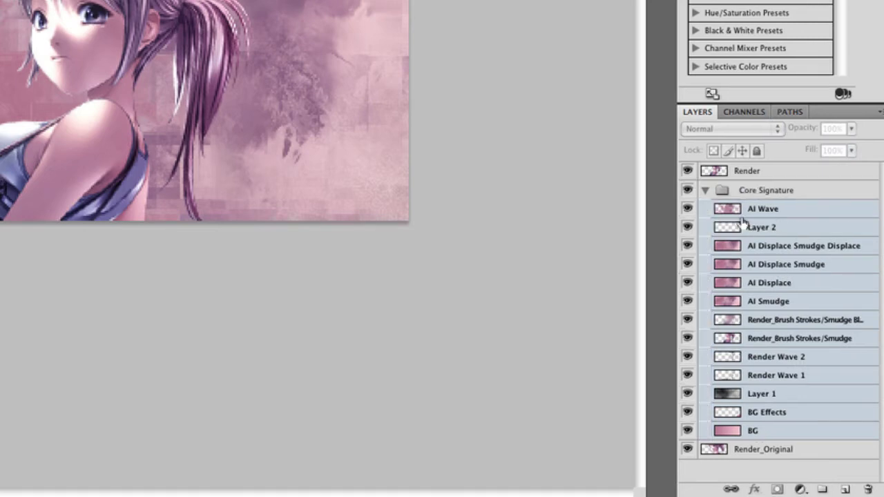
left_click(705, 190)
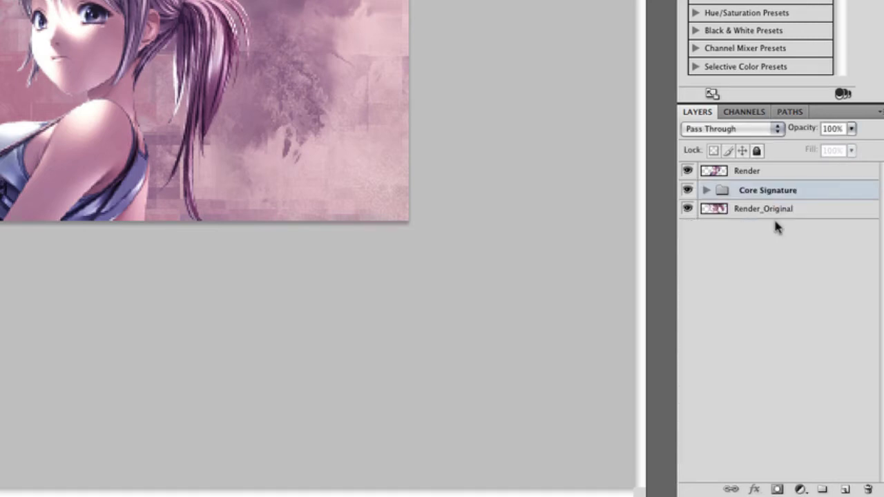
left_click(753, 174)
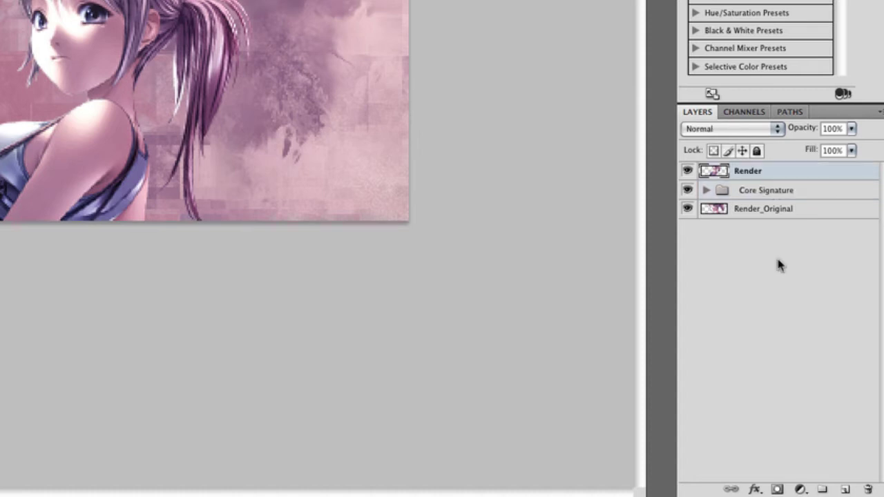
left_click(752, 195)
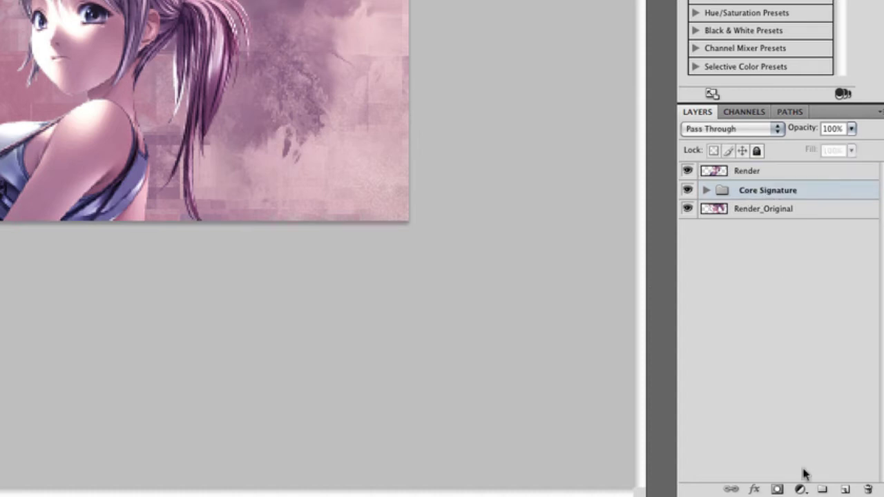
Create a new layer group named 'Clipping Masks'.
left_click(820, 490)
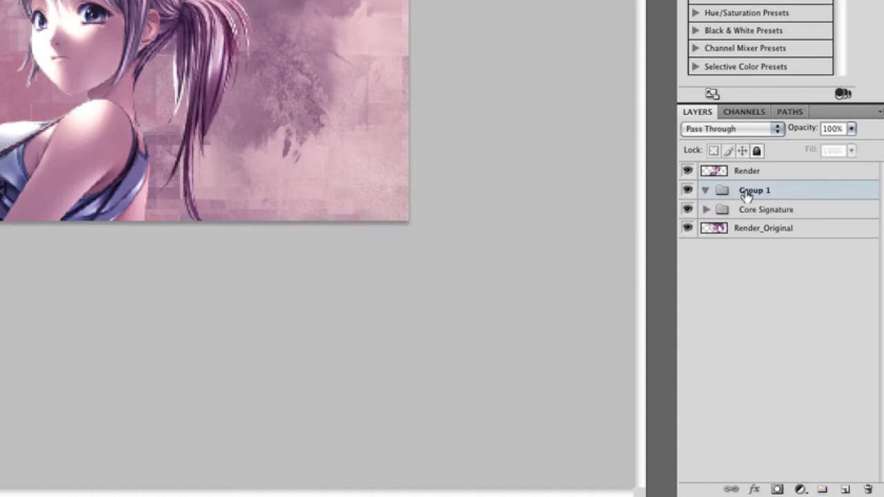
double_click(795, 196)
type("Clipping Masks")
key("Return")
Hide Render and put a merged copy of the visible background into Clipping Masks.
left_click(706, 210)
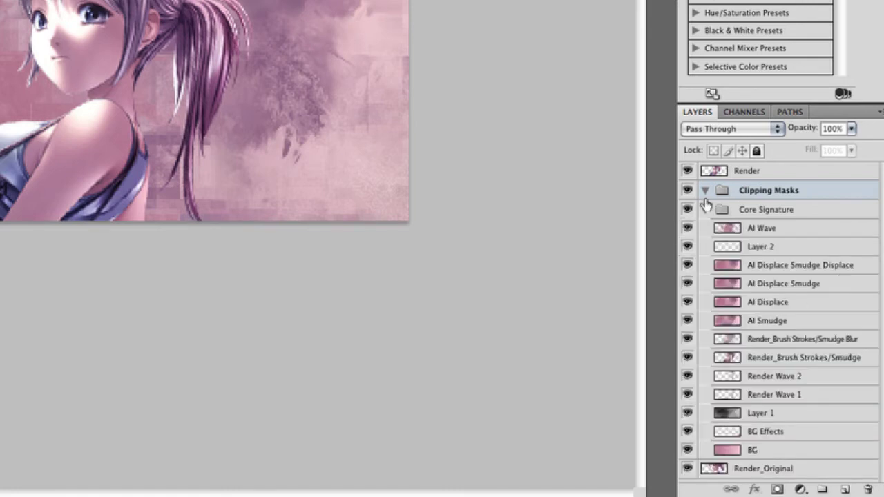
left_click(687, 170)
left_click(787, 229)
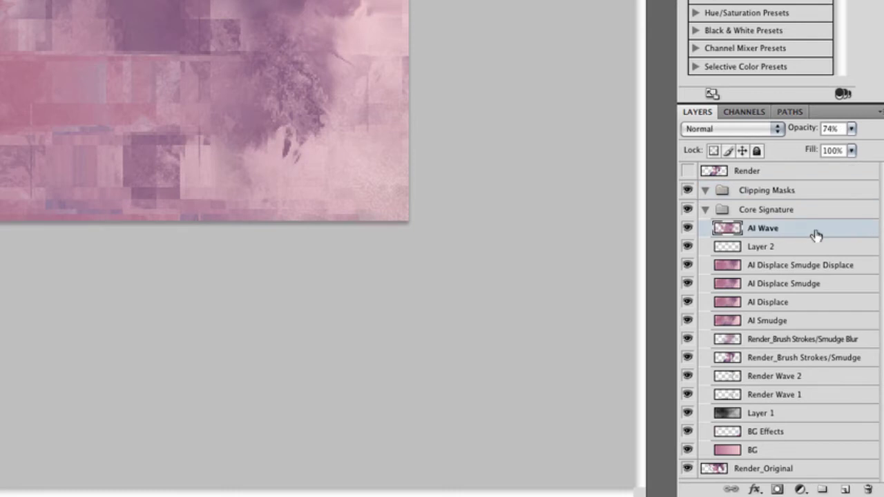
key("super+a")
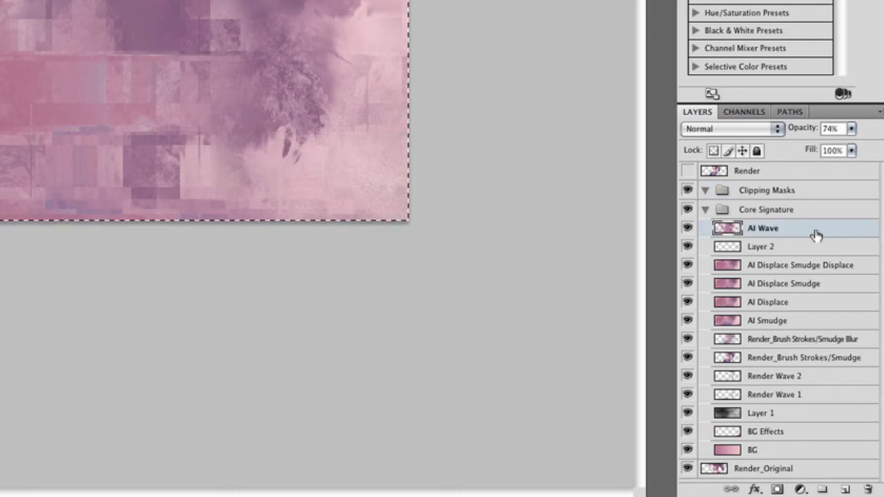
key("super+shift+c")
key("super+v")
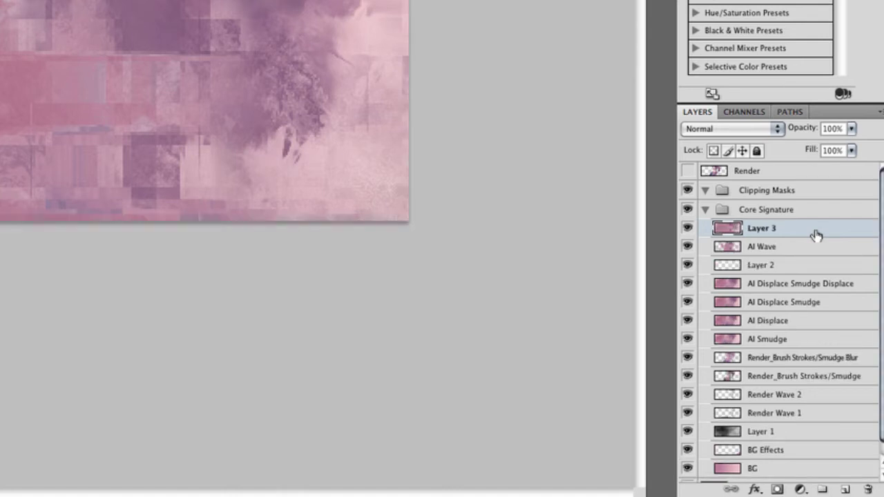
left_click_drag(755, 210, 756, 195)
left_click(706, 228)
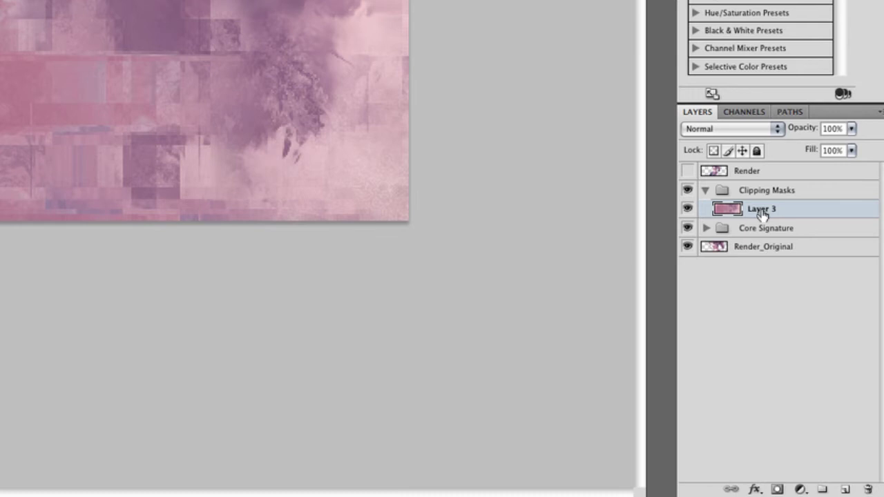
Rename the merged layer 'AI' and duplicate it twice.
double_click(760, 211)
type("AI")
key("Return")
key("ctrl+j")
key("ctrl+j")
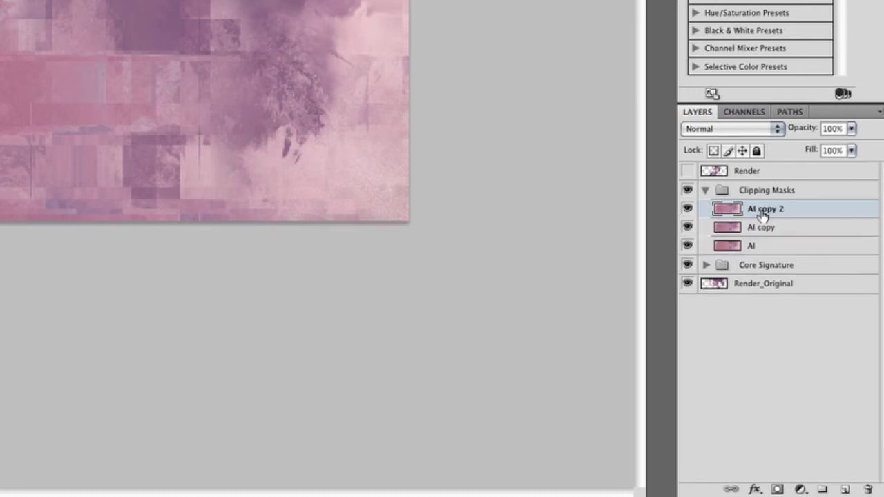
left_click(769, 252)
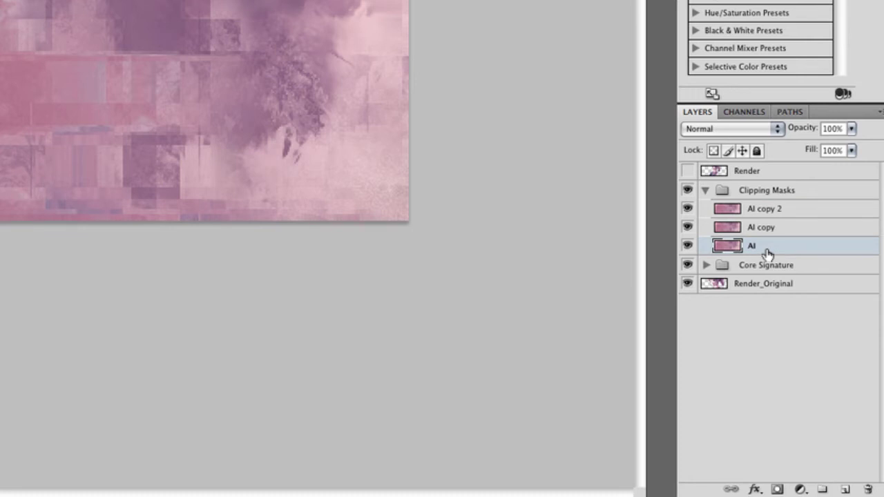
Show the Render layer again and select the AI layer.
left_click(759, 262)
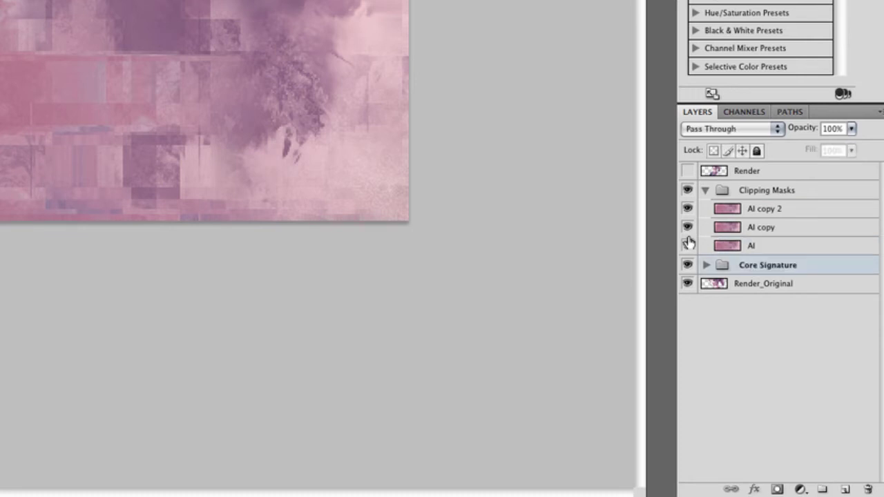
left_click(688, 171)
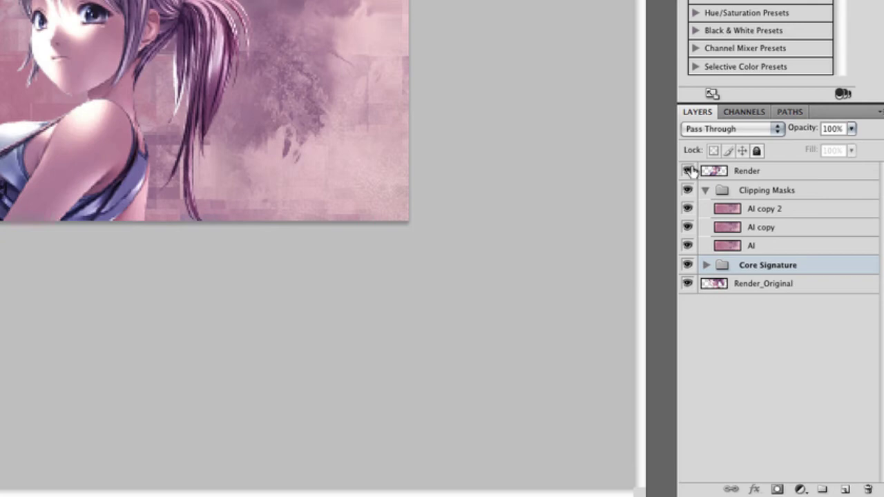
left_click(760, 253)
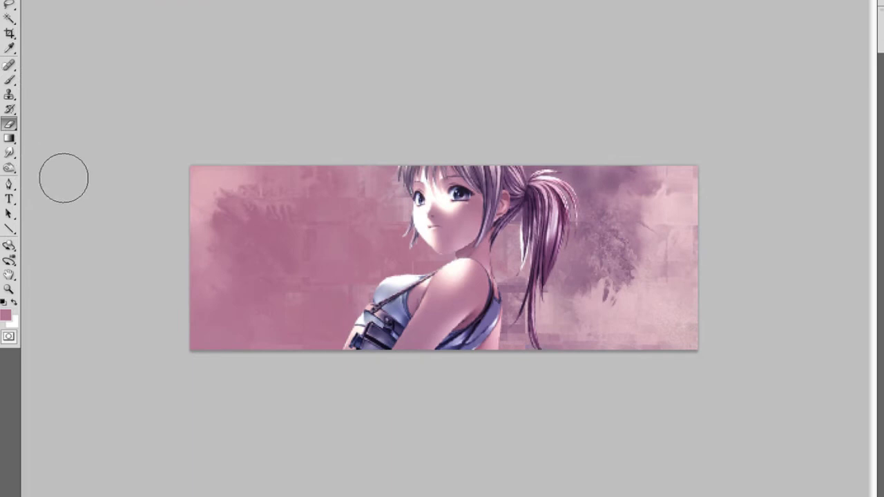
Draw a thin rectangle across the top of the banner with the Rectangle Tool.
key("p")
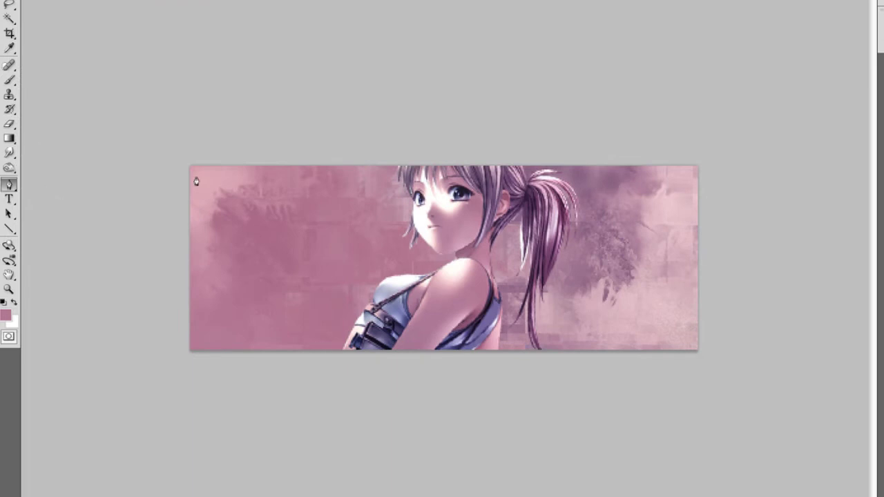
left_click(6, 188)
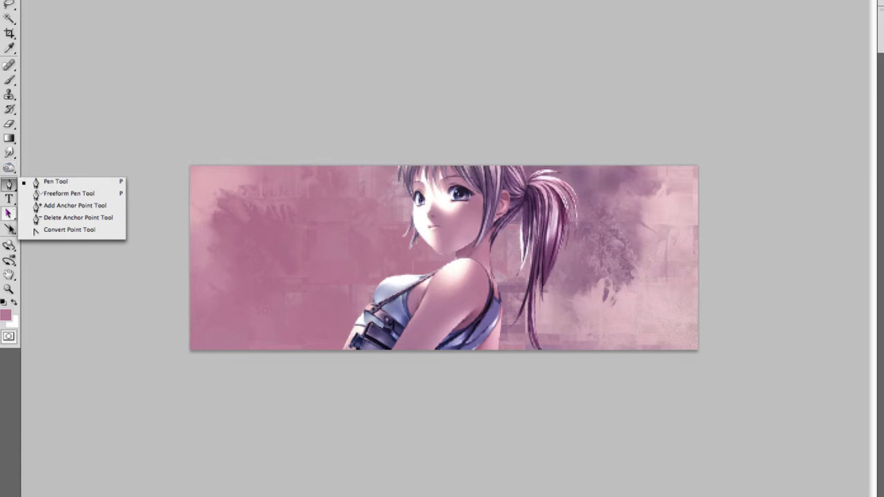
left_click(9, 229)
left_click(9, 230)
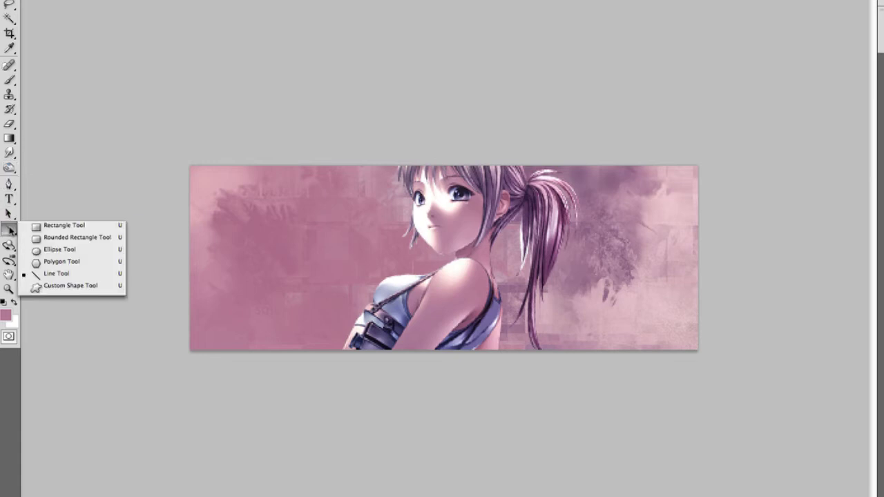
left_click(48, 227)
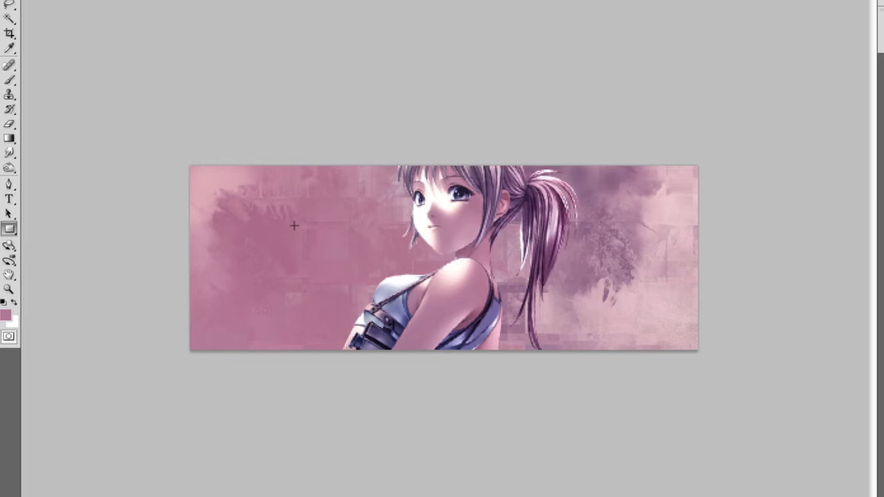
left_click_drag(199, 178, 757, 192)
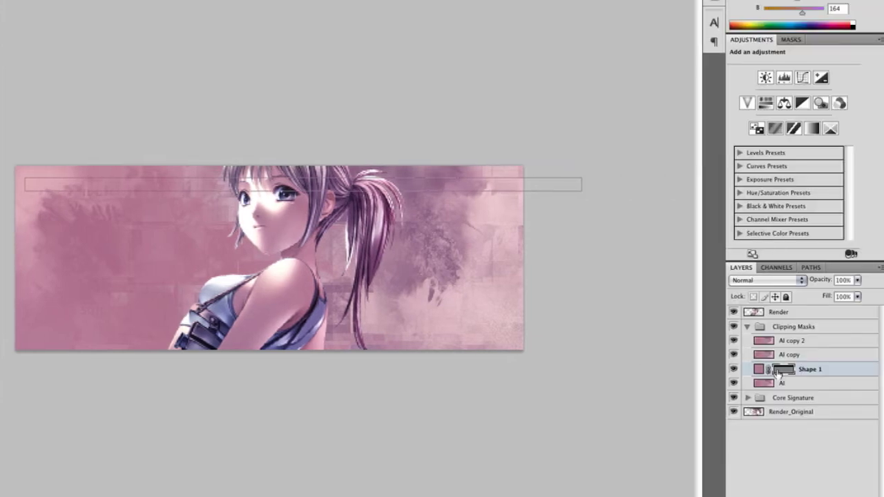
Fill Shape 1 with white (ffffff), hide both AI copy layers, and rasterize Shape 1.
double_click(763, 371)
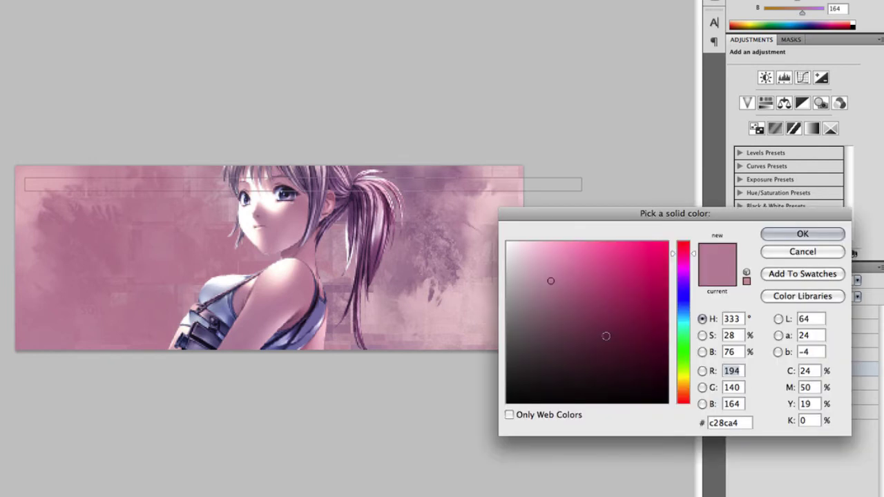
type("ffffff")
left_click(819, 235)
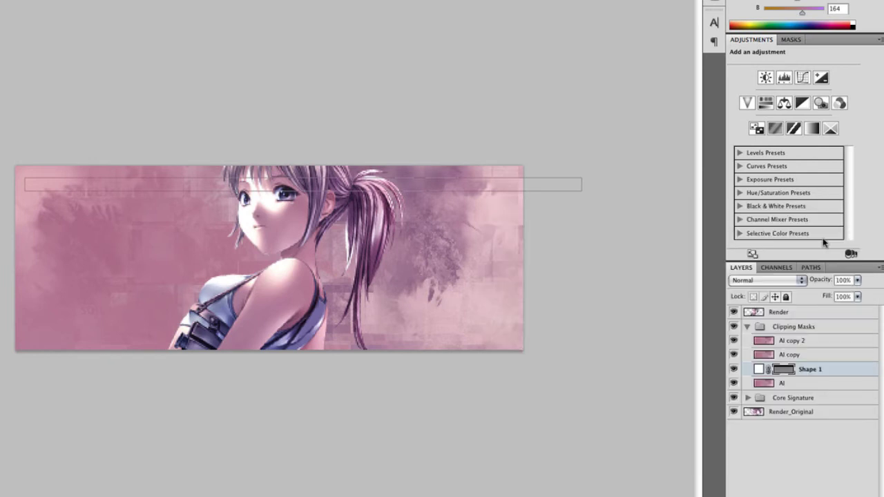
left_click_drag(733, 354, 733, 341)
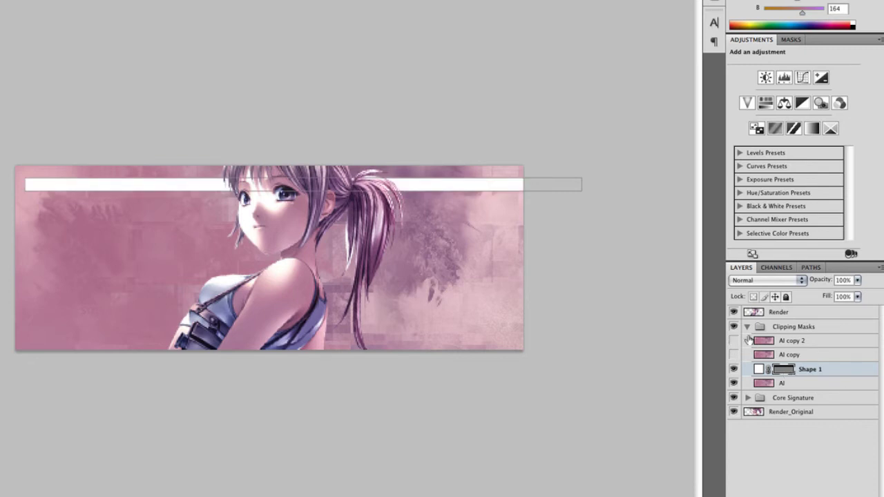
right_click(822, 371)
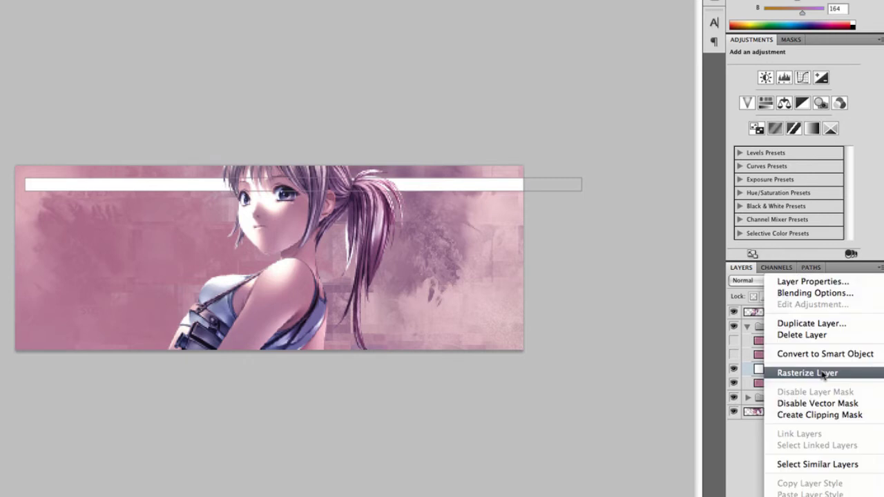
left_click(822, 371)
Give the white bar (Shape 1) a 1 px black stroke at 46% opacity and a faint 21% drop shadow.
right_click(769, 373)
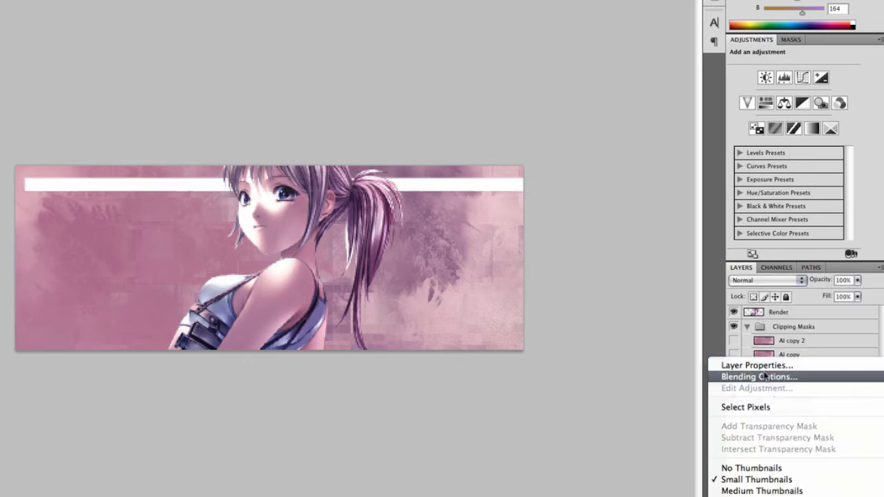
left_click(764, 376)
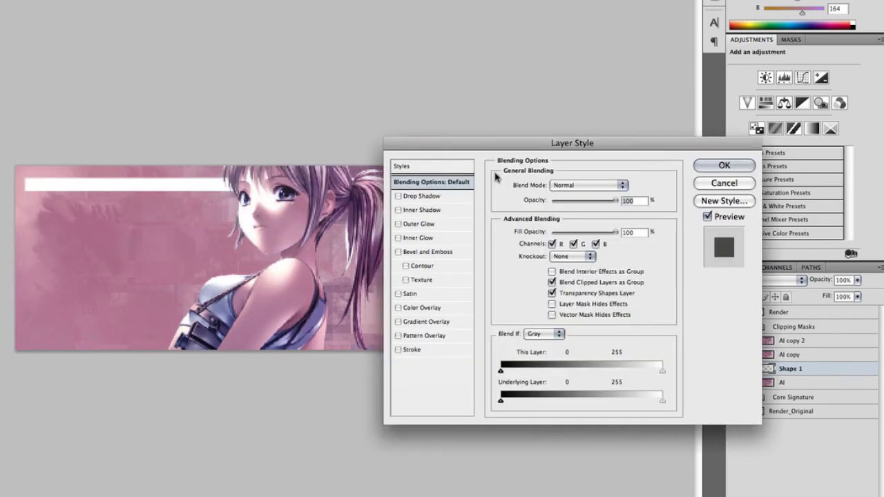
left_click_drag(424, 162, 621, 230)
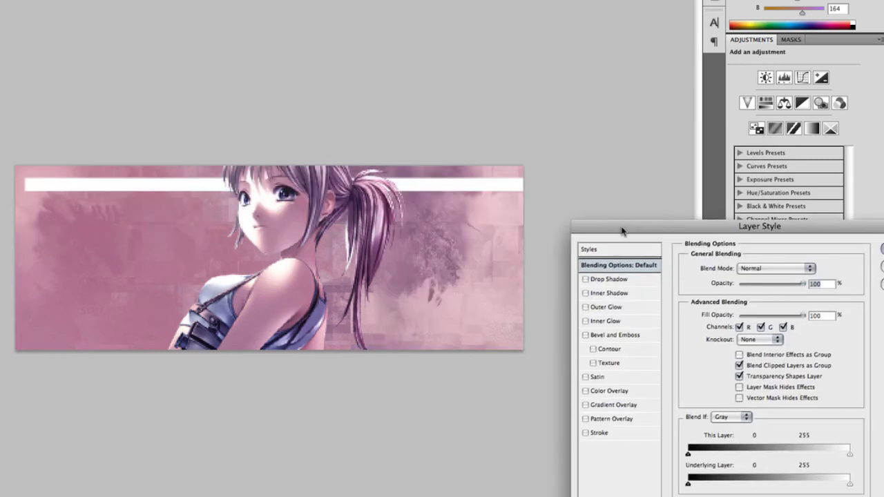
left_click(586, 279)
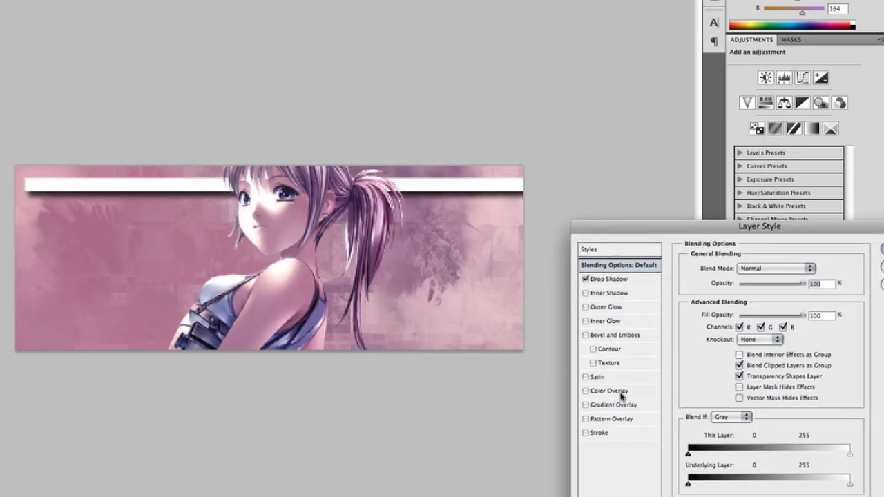
left_click(586, 433)
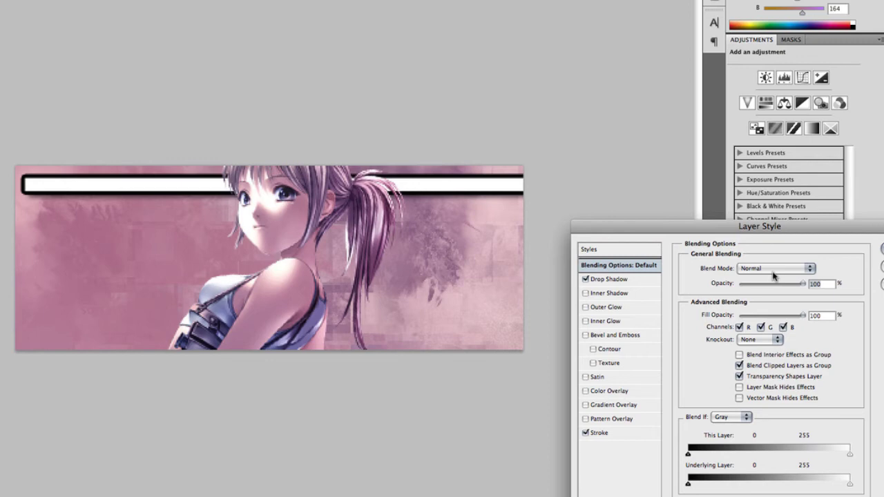
left_click(620, 437)
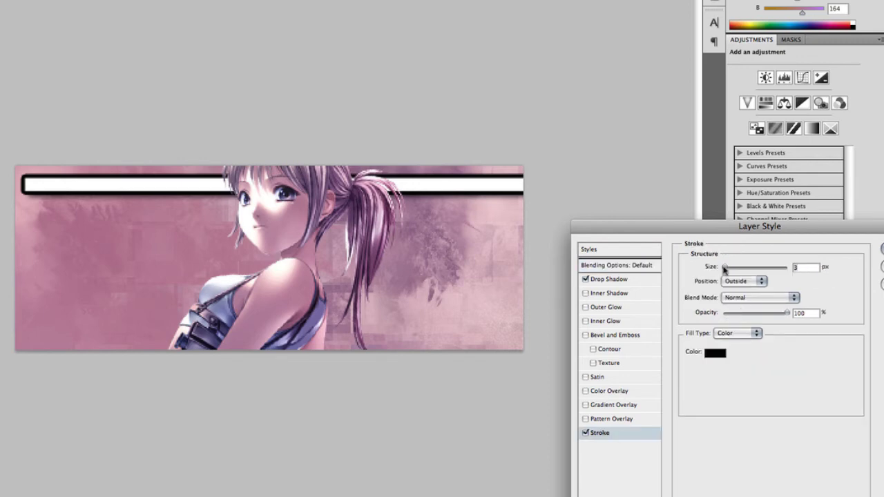
left_click_drag(725, 268, 716, 269)
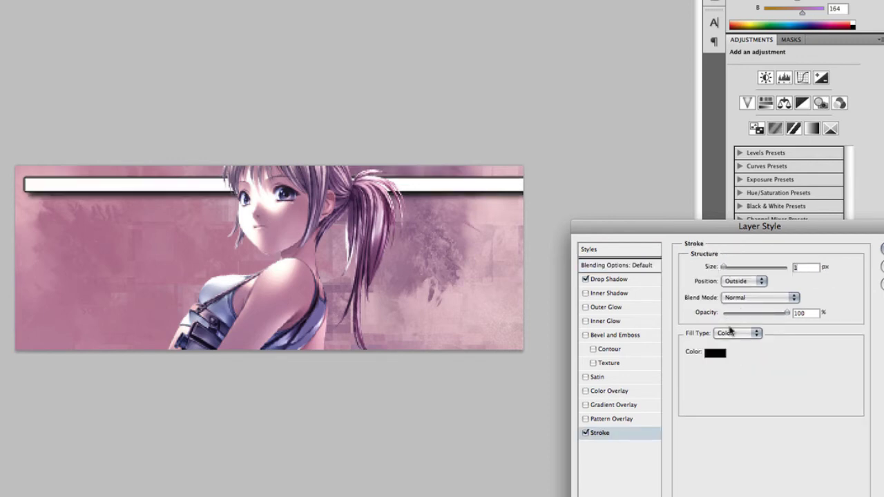
left_click_drag(789, 315, 753, 316)
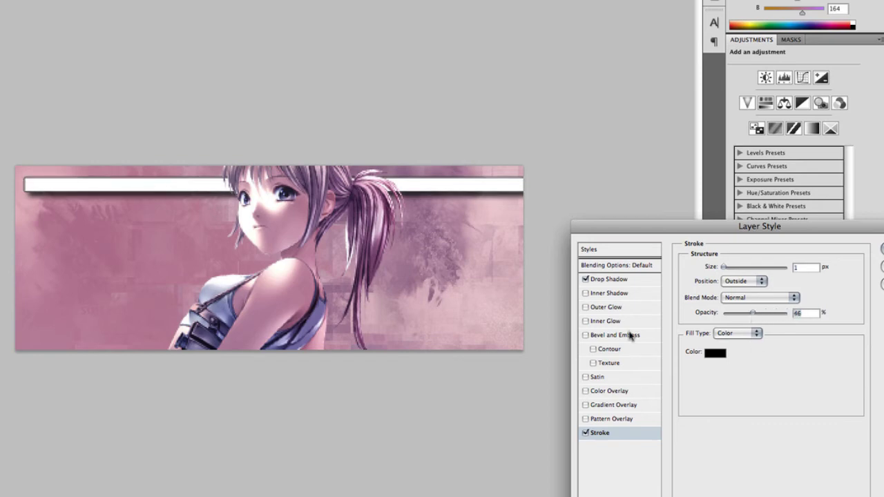
left_click(608, 280)
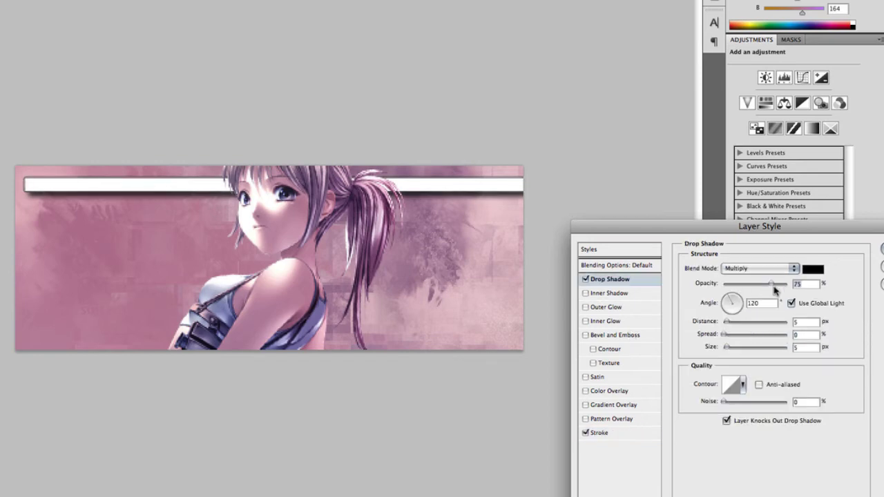
left_click_drag(770, 284, 737, 286)
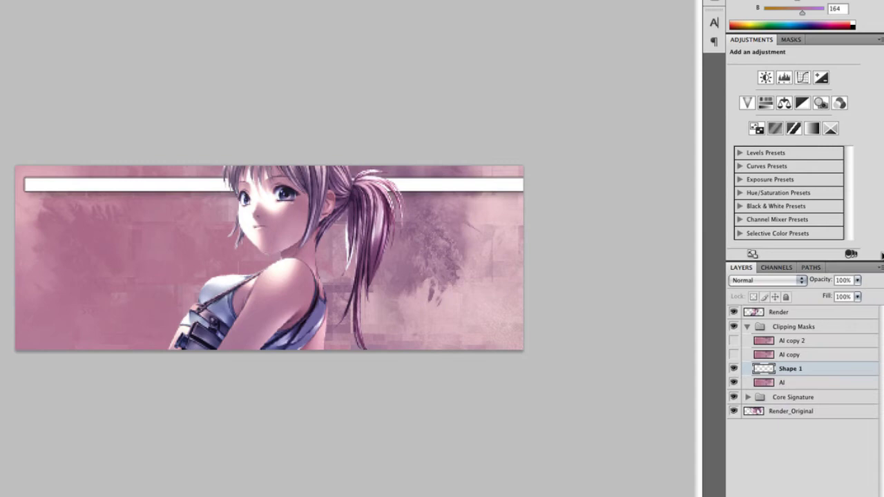
Apply the layer style, move Shape 1 below the AI layer, and hide AI.
key("Return")
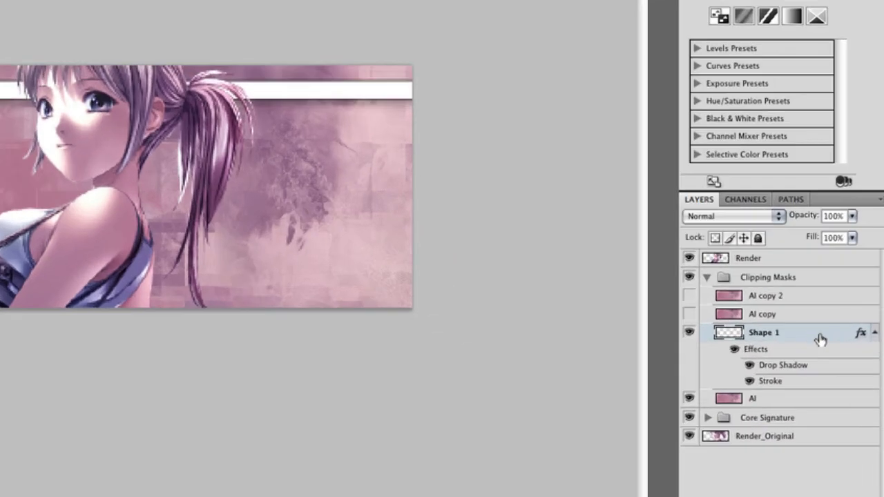
left_click_drag(784, 337, 775, 406)
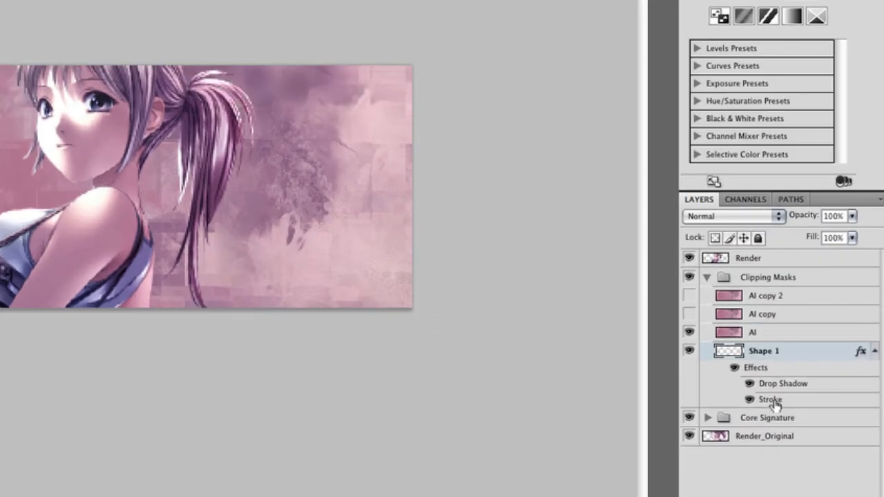
left_click(689, 332)
Rotate and reposition the white bar into a steep diagonal strip on the banner's left side.
key("ctrl+t")
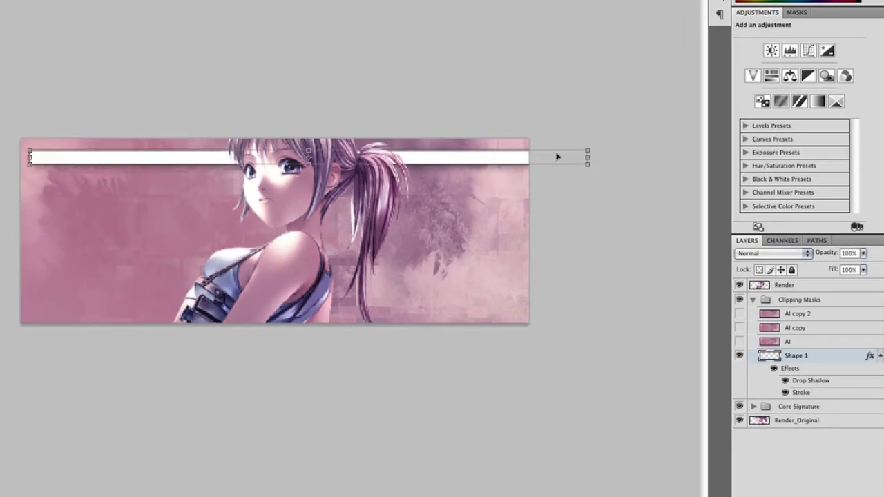
left_click_drag(596, 142, 359, 69)
left_click_drag(314, 142, 193, 141)
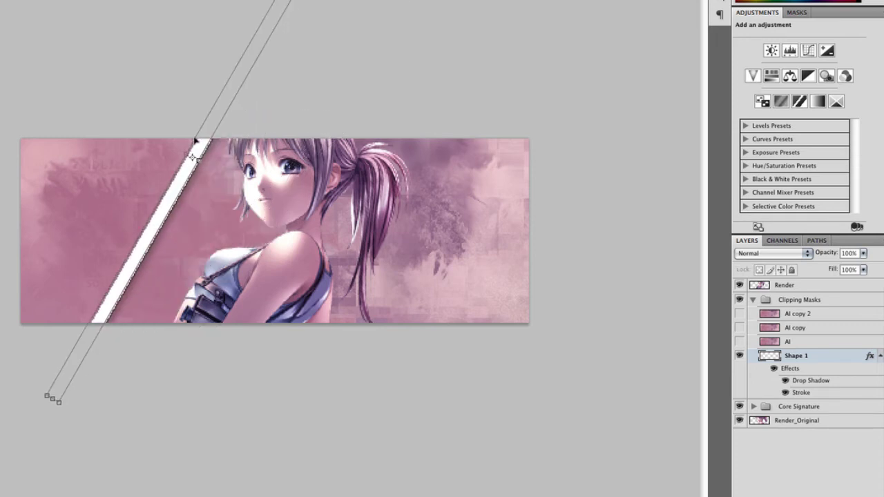
left_click_drag(54, 424, 74, 435)
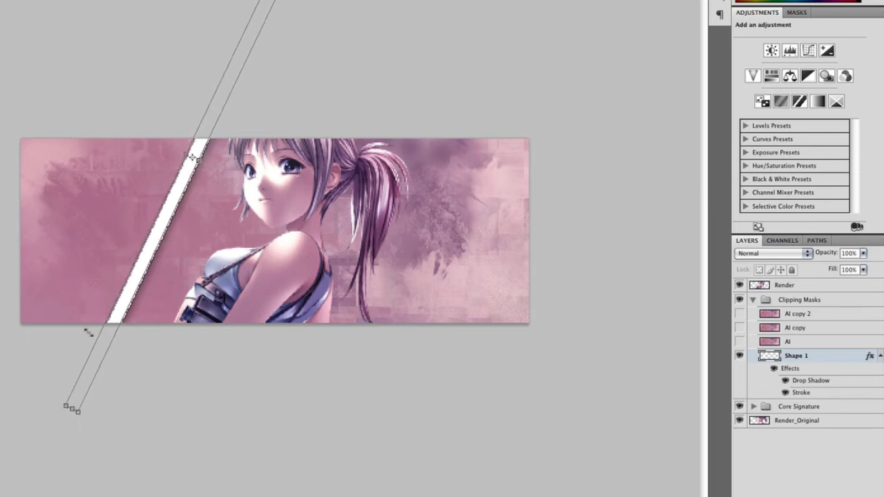
left_click_drag(132, 296, 138, 301)
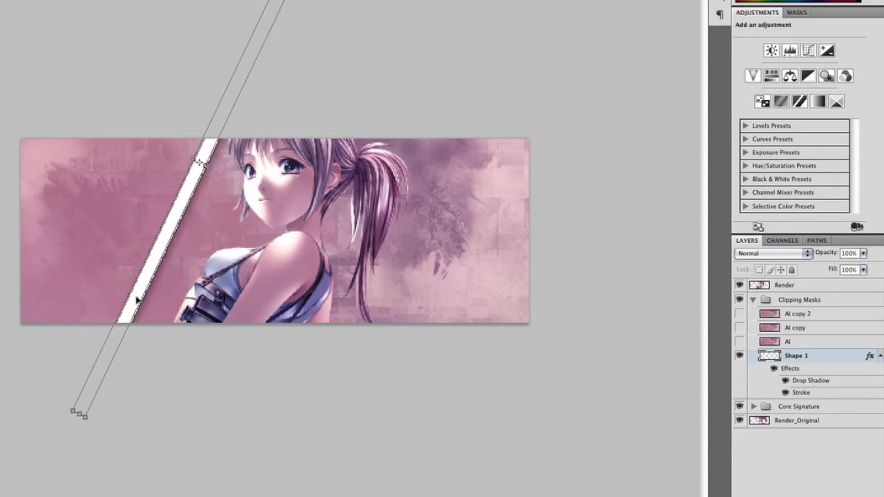
left_click_drag(76, 431, 93, 441)
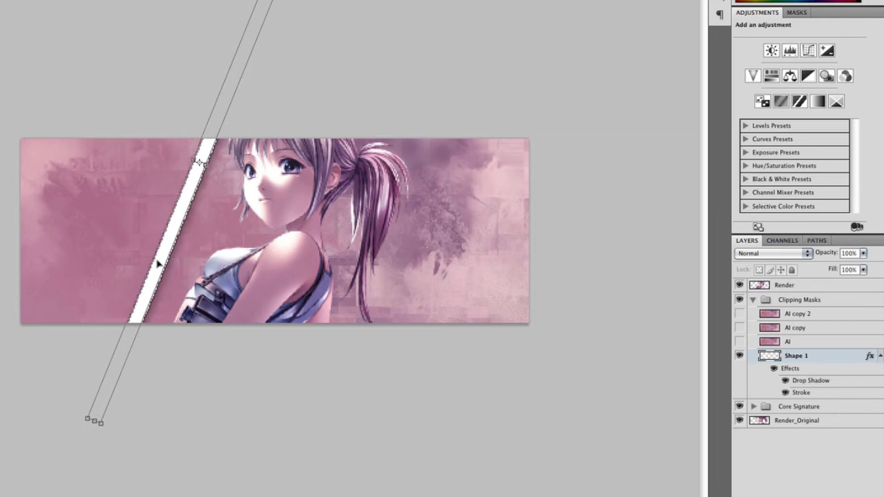
key("Left")
key("Left")
key("Left")
key("Left")
key("Left")
key("Left")
key("Left")
key("Left")
key("Left")
key("Left")
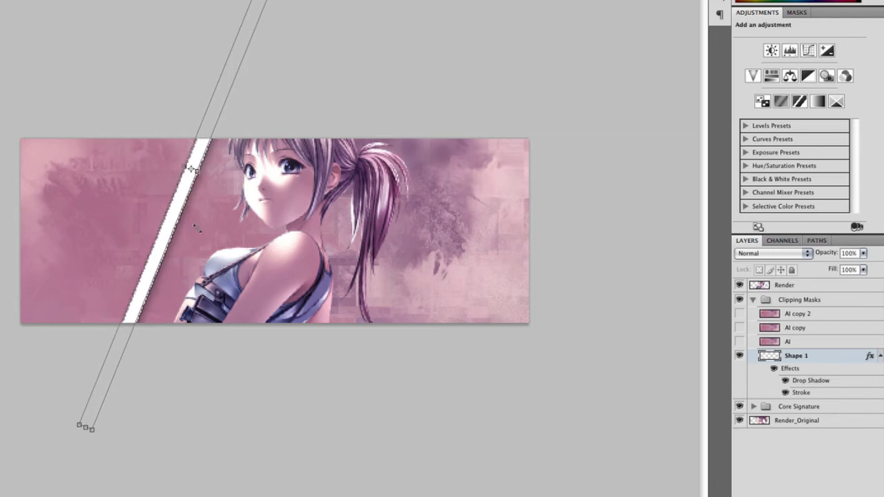
key("Return")
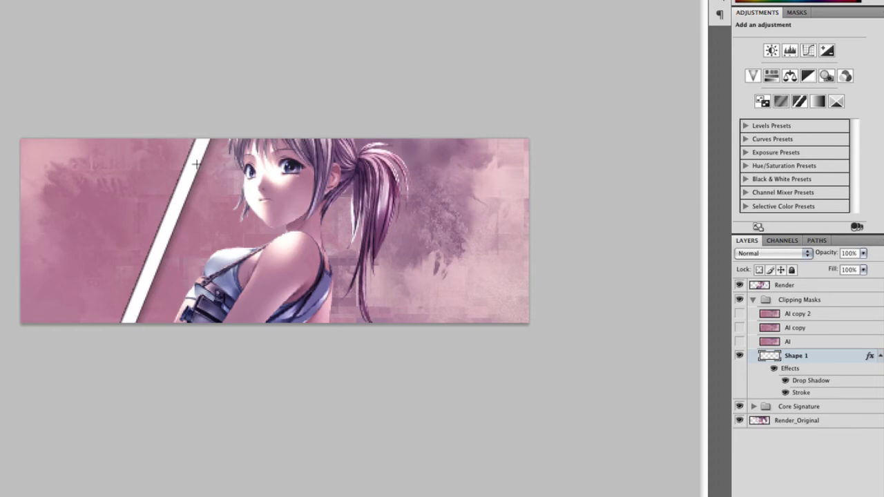
Show the AI layer, clip it into the Shape 1 strip, and shift the texture slightly left.
left_click(740, 342)
left_click(789, 341)
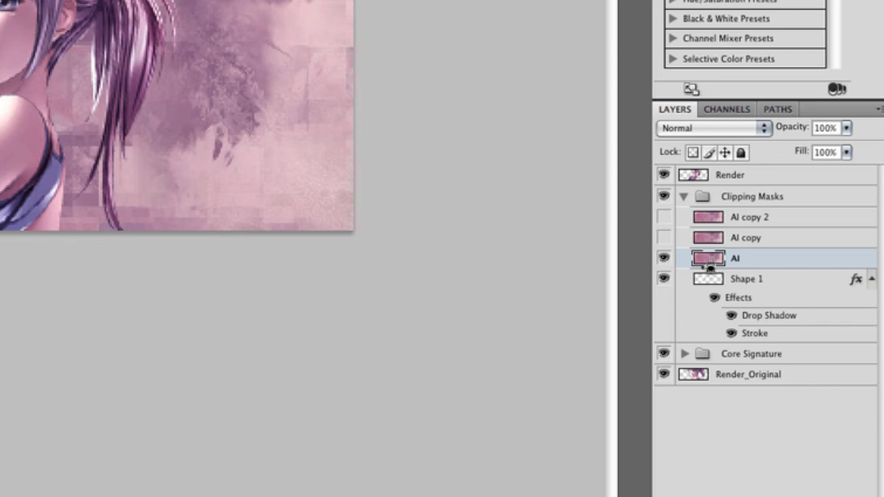
left_click(710, 268, "alt")
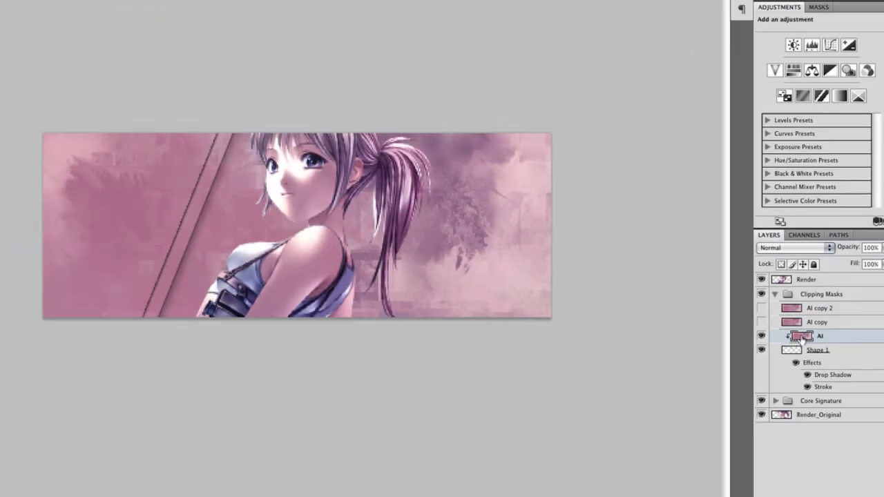
left_click_drag(223, 229, 188, 232)
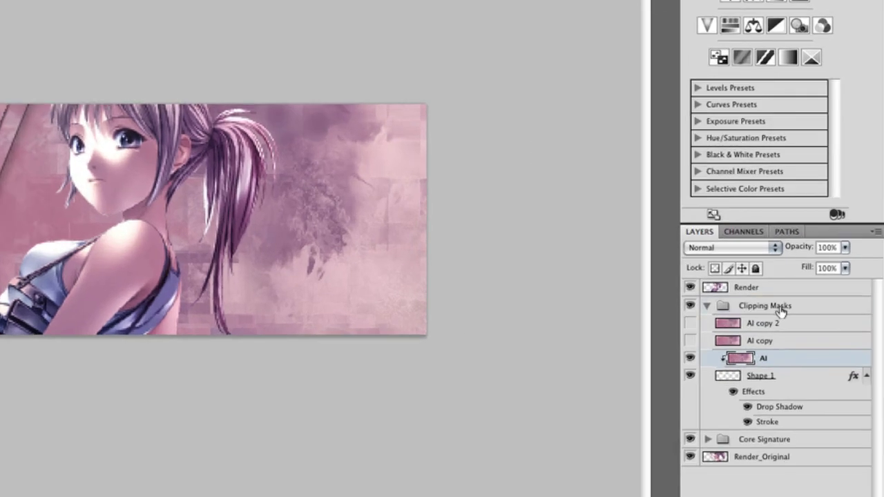
Lower the Clipping Masks group opacity to 56% and fade Shape 1's stroke to 16%.
left_click(781, 310)
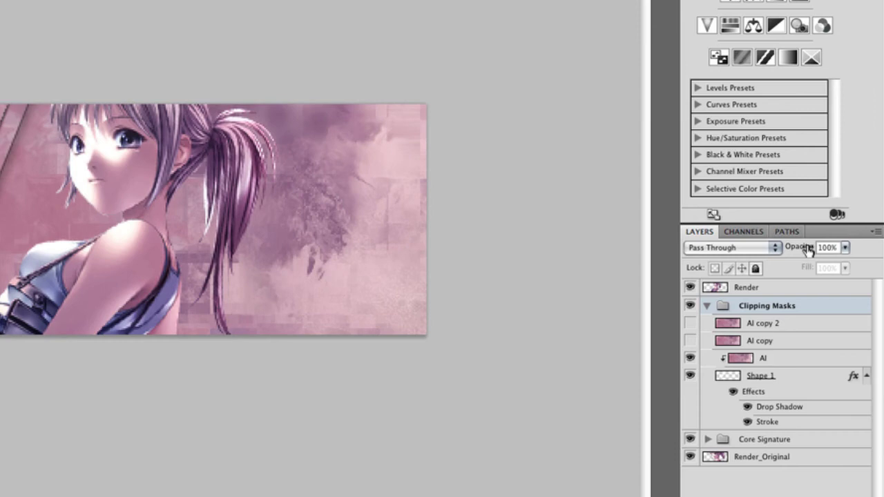
left_click_drag(805, 247, 762, 250)
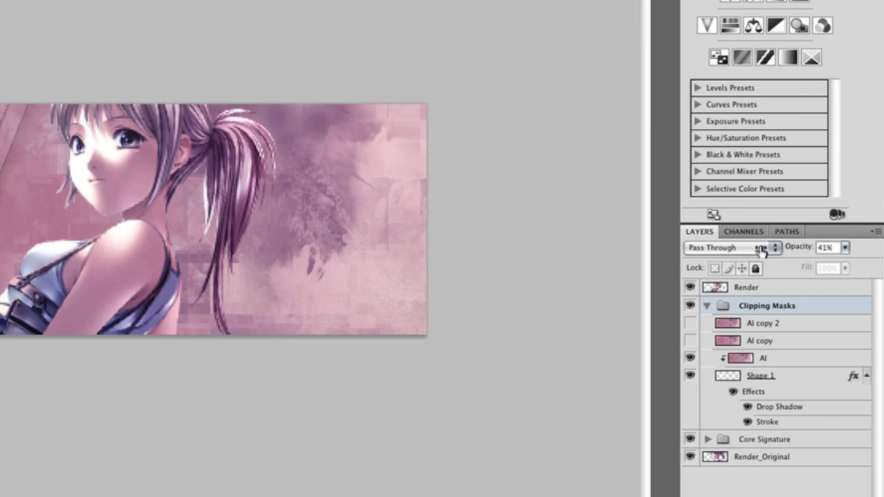
double_click(771, 407)
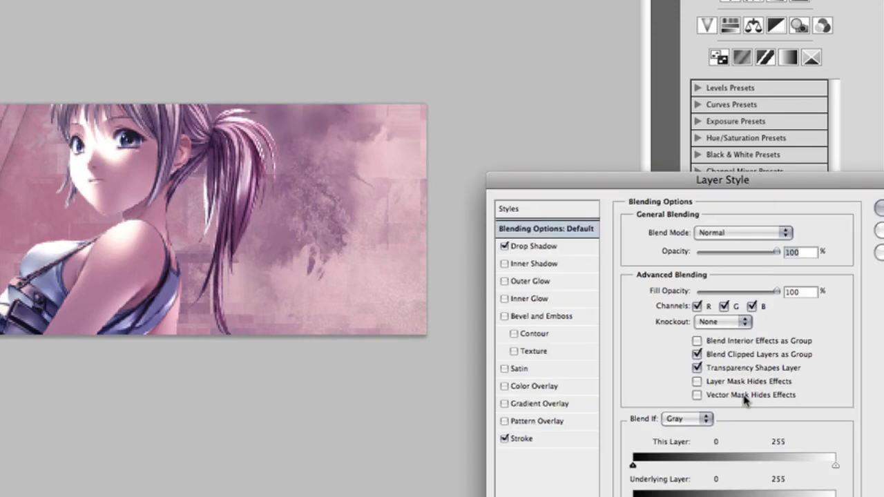
left_click_drag(655, 184, 478, 172)
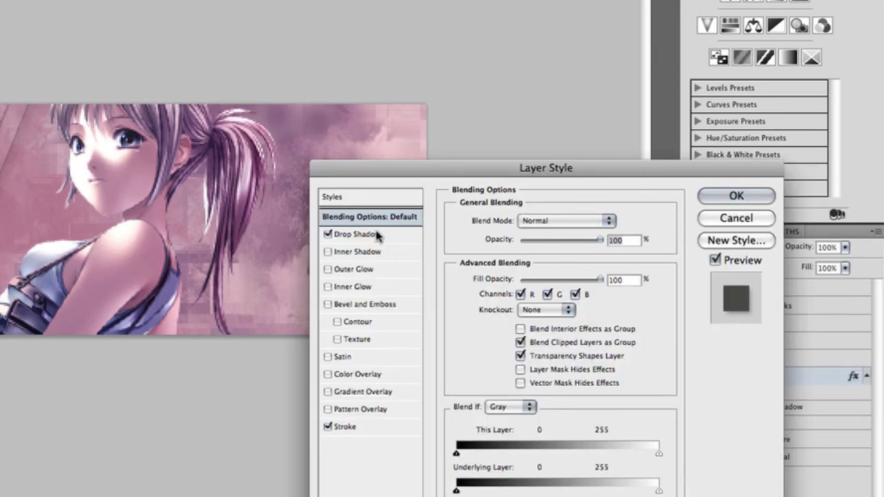
left_click(356, 428)
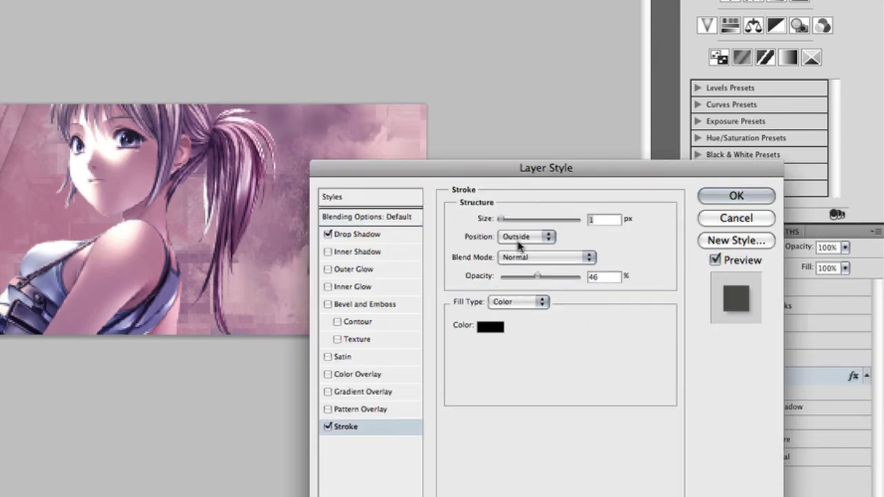
left_click_drag(538, 277, 514, 281)
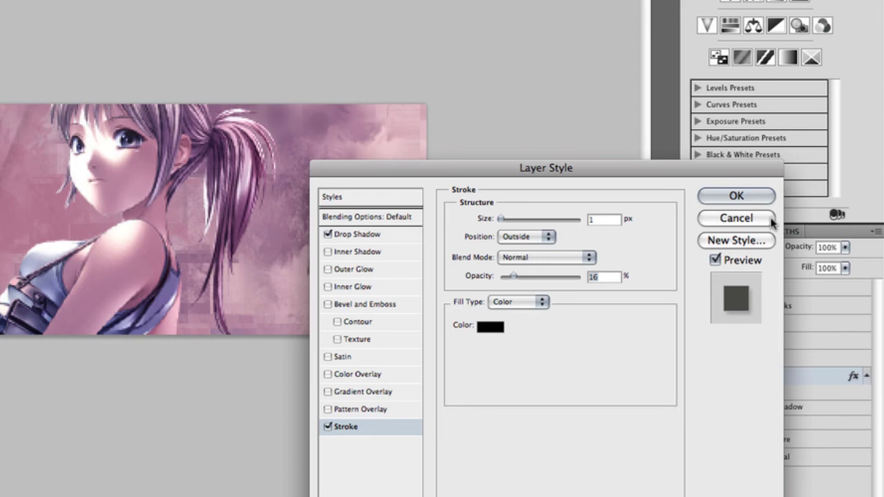
left_click(750, 199)
left_click(760, 359)
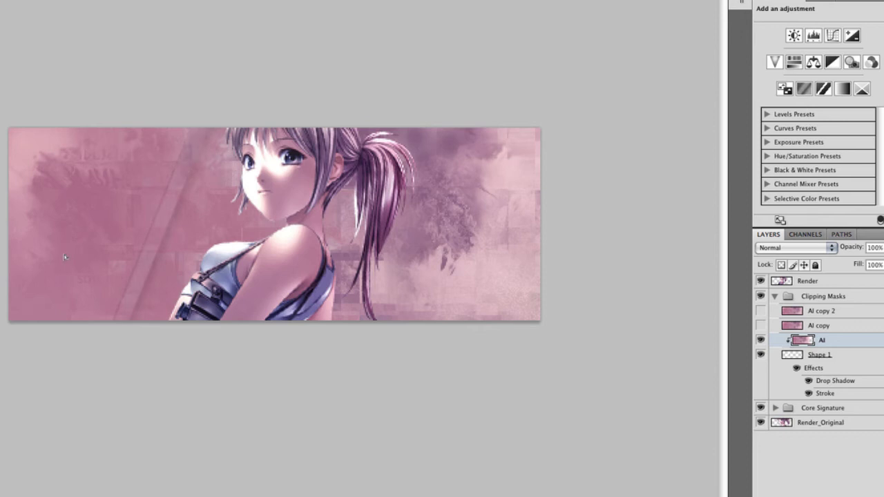
Duplicate the Shape 1 strip, move it above the AI layer, and shift it left.
left_click(831, 356)
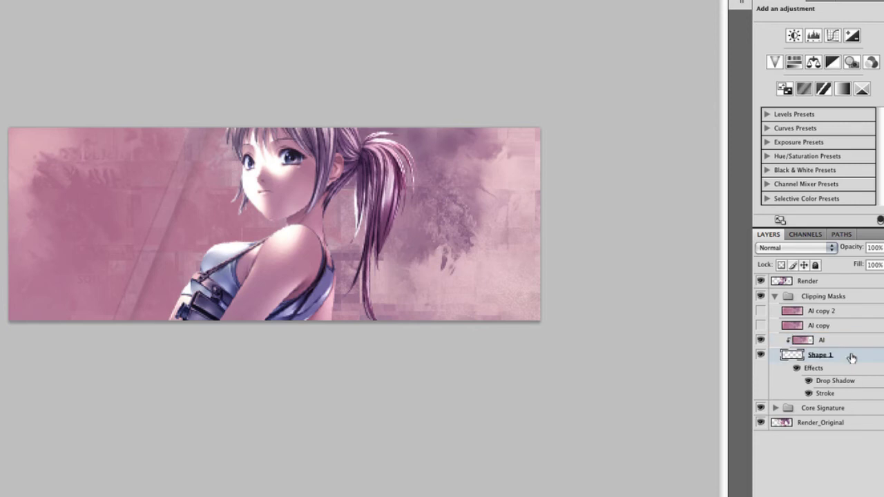
key("super+j")
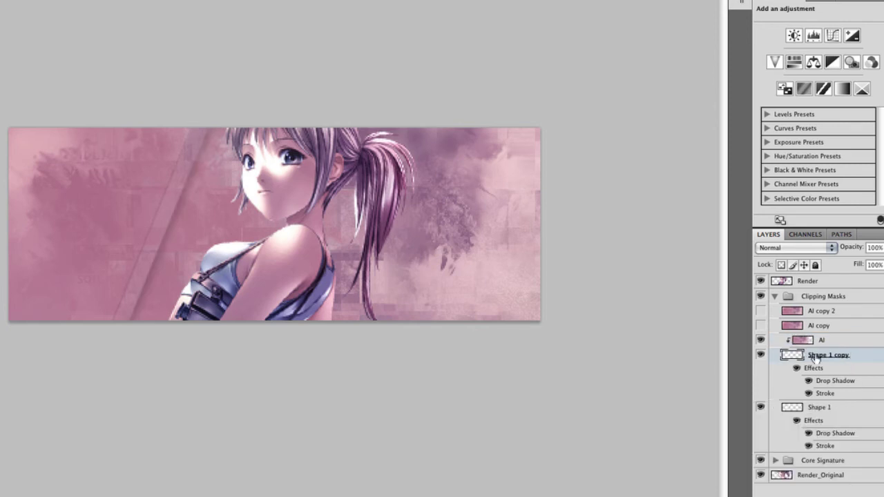
left_click_drag(814, 414, 832, 319)
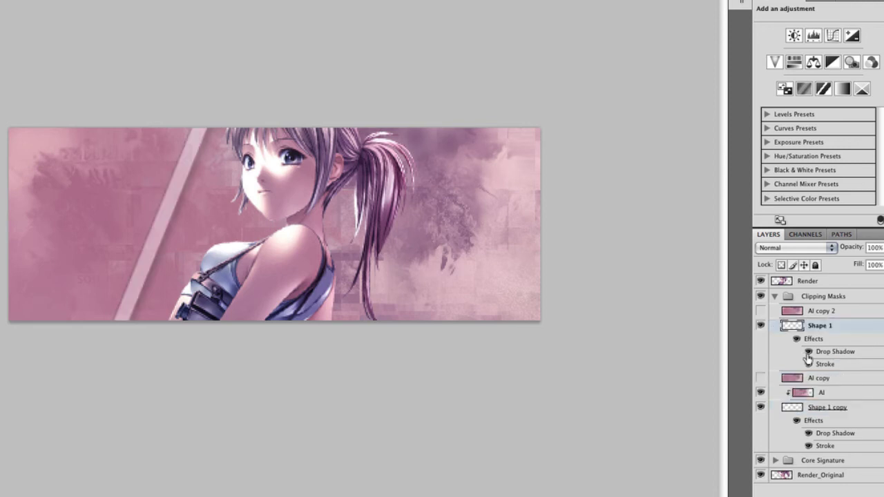
left_click_drag(213, 208, 166, 208)
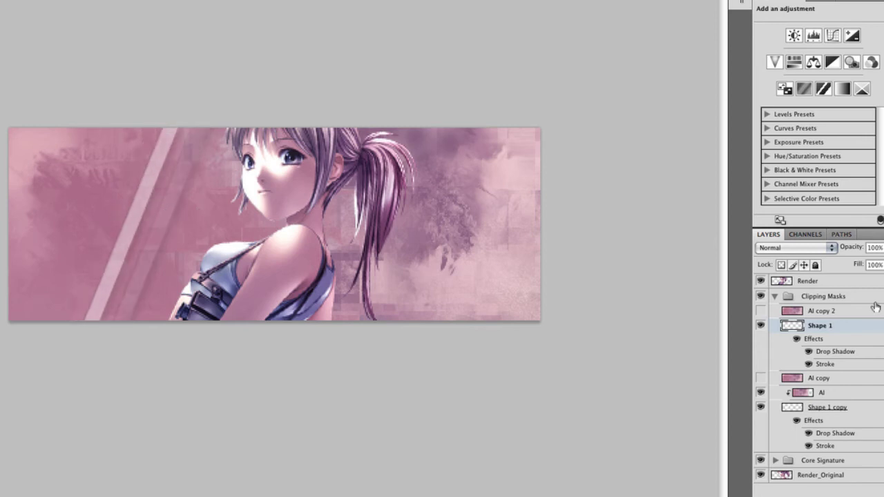
Place Shape 1 beneath AI copy, show AI copy, and clip it to Shape 1.
left_click_drag(808, 338, 817, 382)
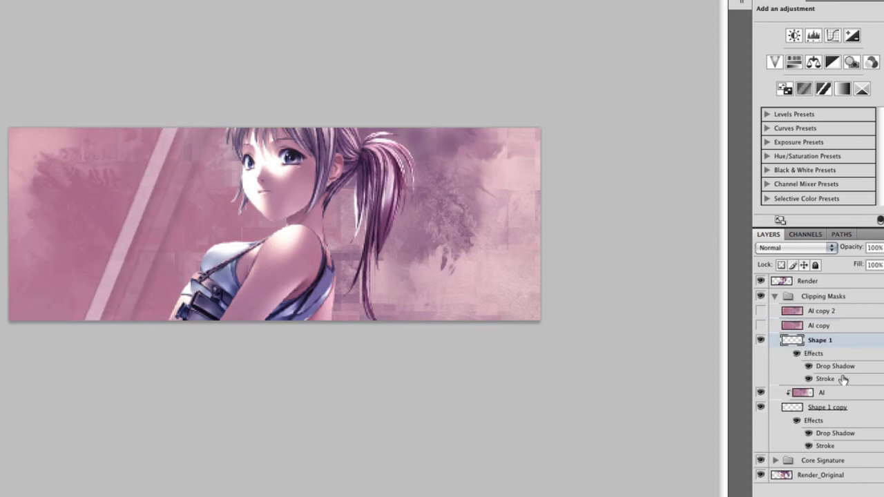
left_click(760, 326)
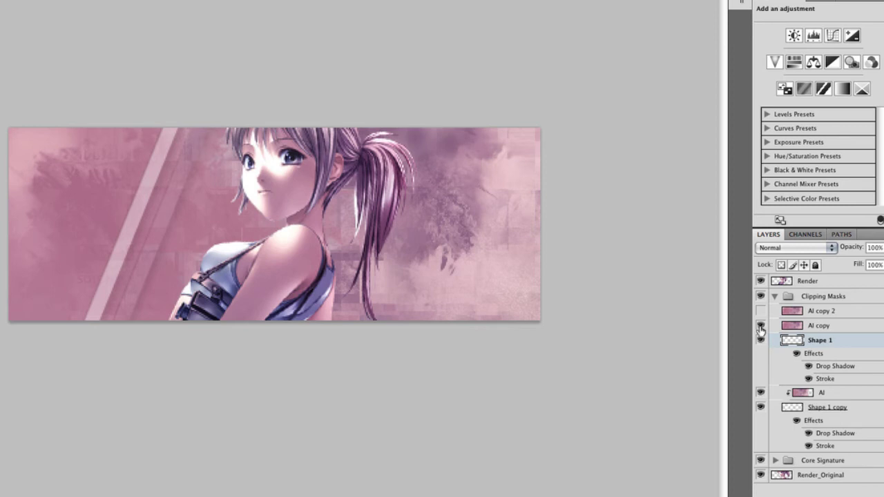
left_click(811, 329)
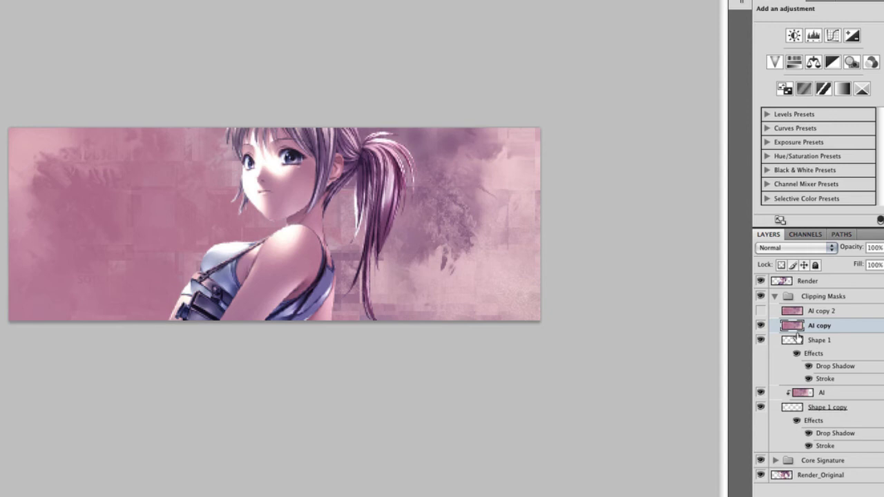
left_click(804, 333, "alt")
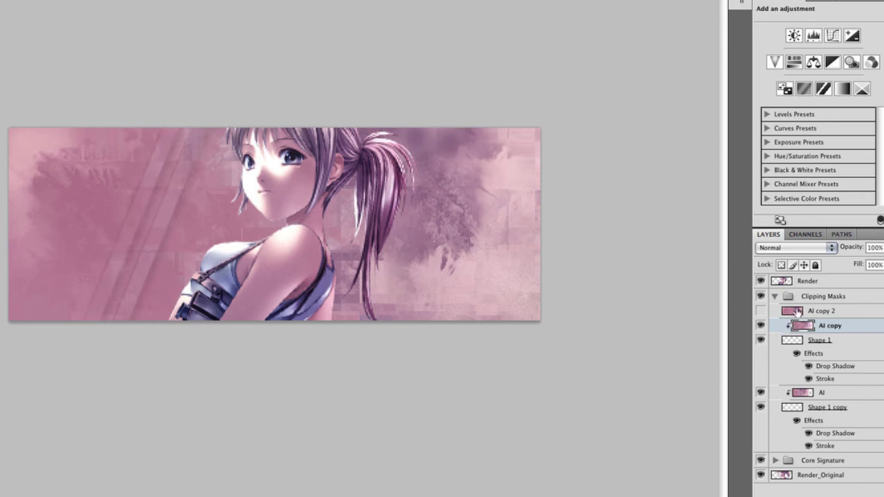
Duplicate Shape 1 copy, put it under AI copy 2, clip AI copy 2 into it, and slide it left.
left_click(812, 411)
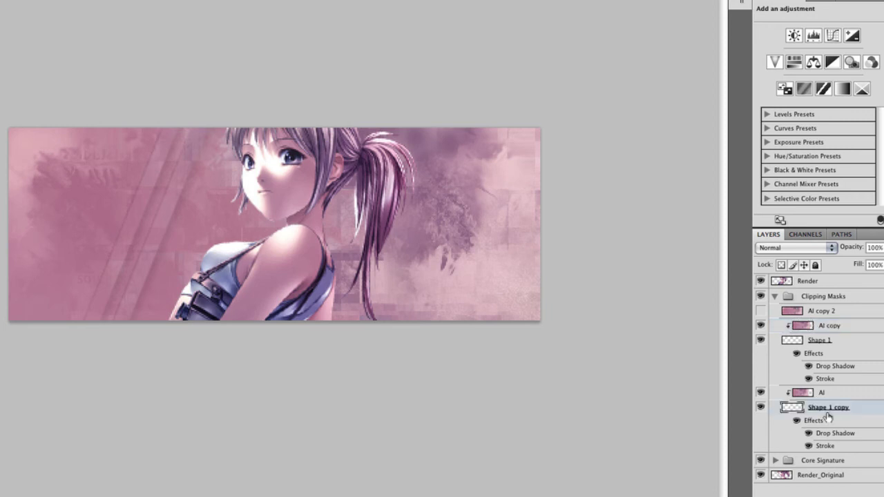
key("ctrl+j")
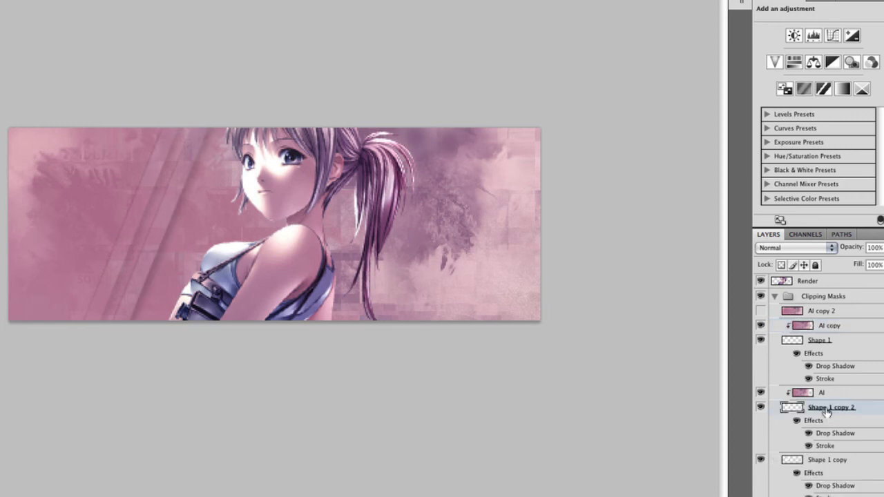
left_click(812, 458)
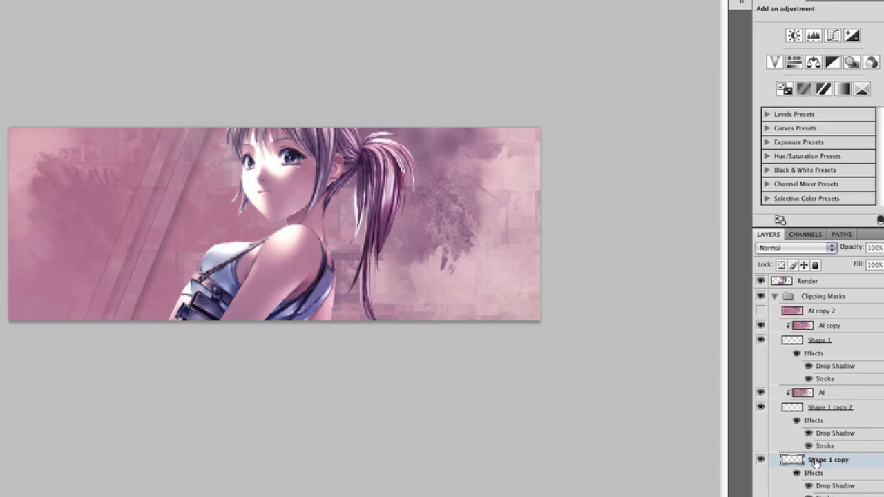
left_click_drag(816, 463, 831, 315)
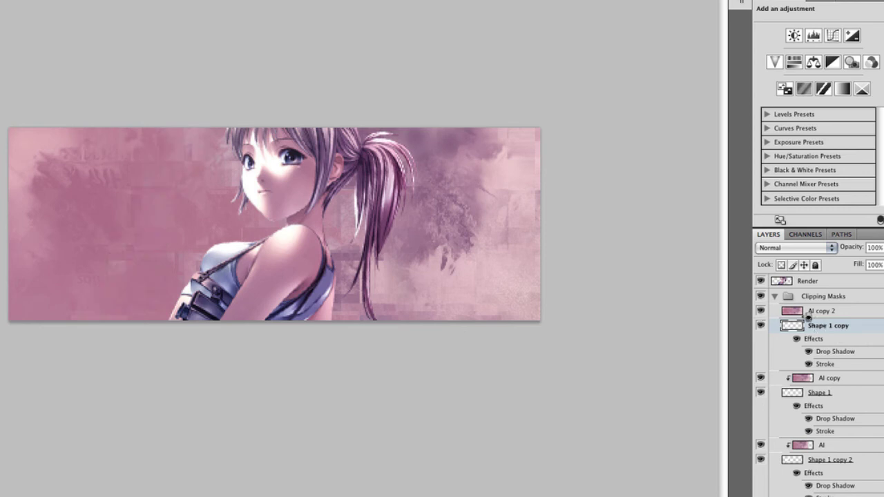
left_click(808, 318, "alt")
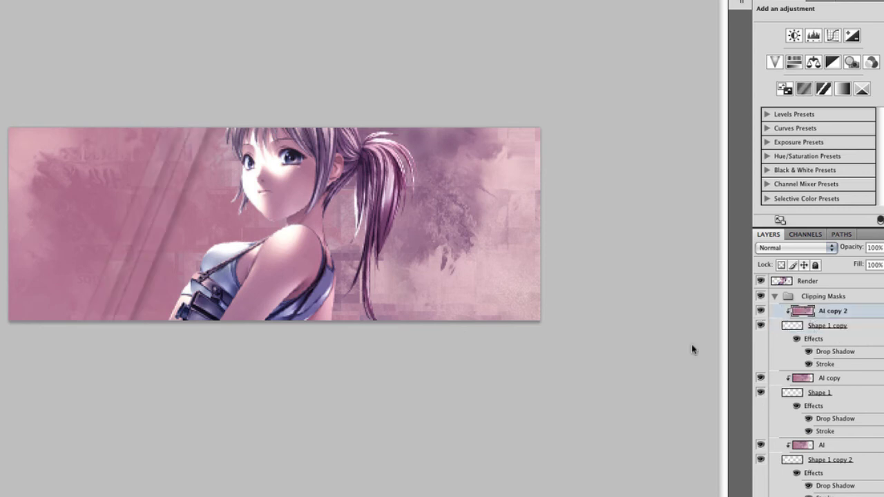
left_click(797, 325)
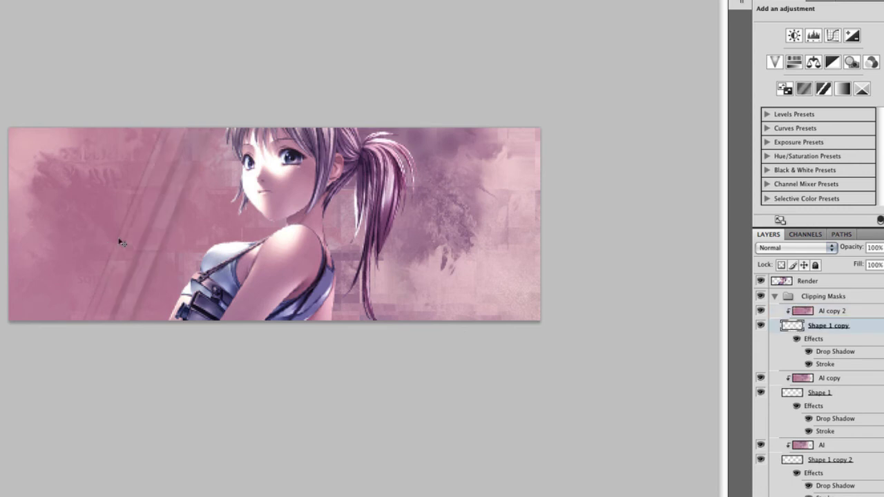
left_click_drag(117, 242, 80, 240)
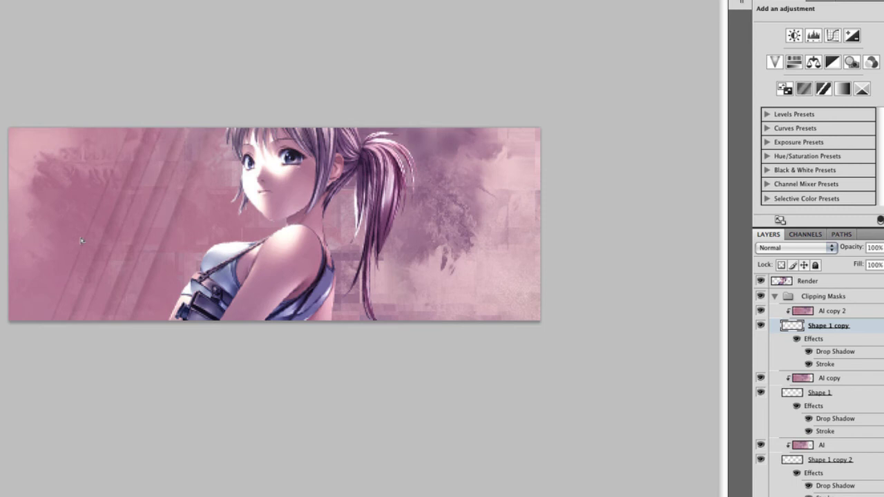
left_click(833, 312)
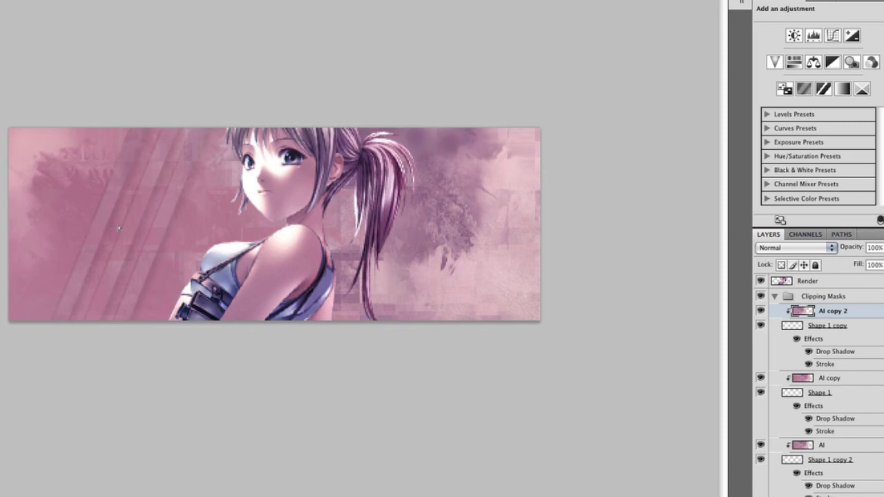
Collapse the Clipping Masks group, nudge the stripes left, and stretch them wider to the right.
left_click(775, 297)
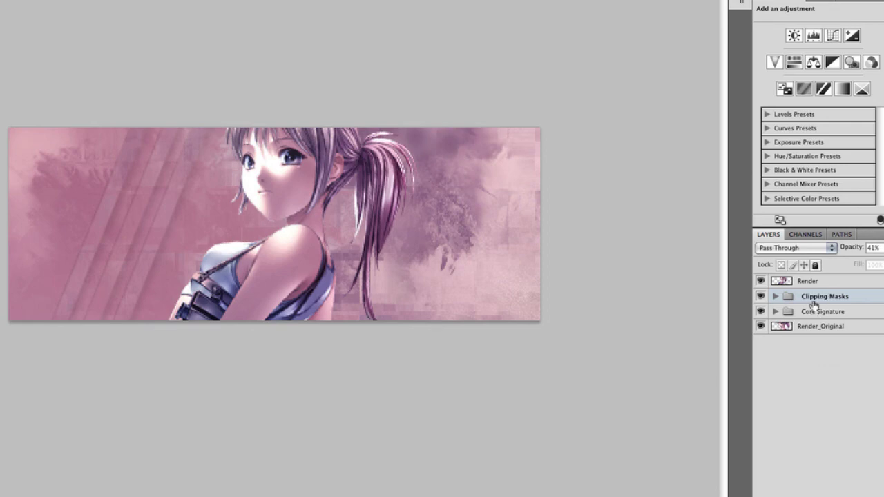
left_click(775, 297)
left_click(775, 296)
mouse_move(143, 244)
left_mouse_down()
mouse_move(114, 241)
mouse_move(127, 245)
left_mouse_up()
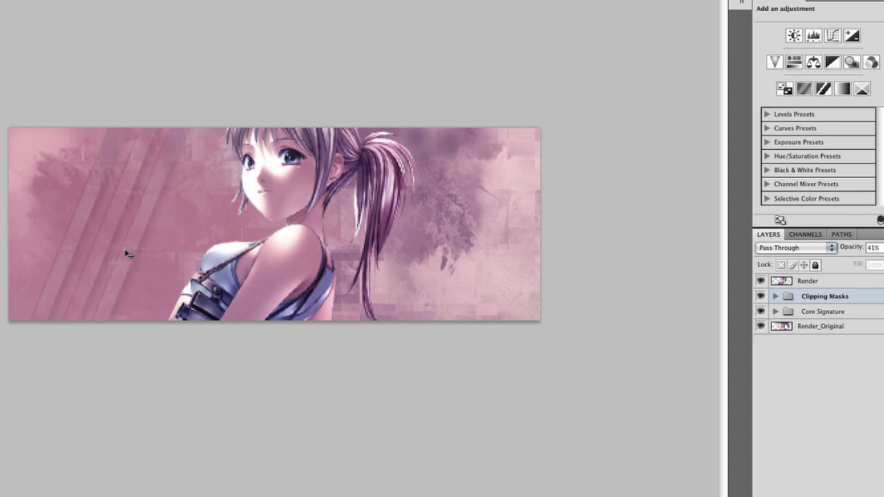
key("ctrl+t")
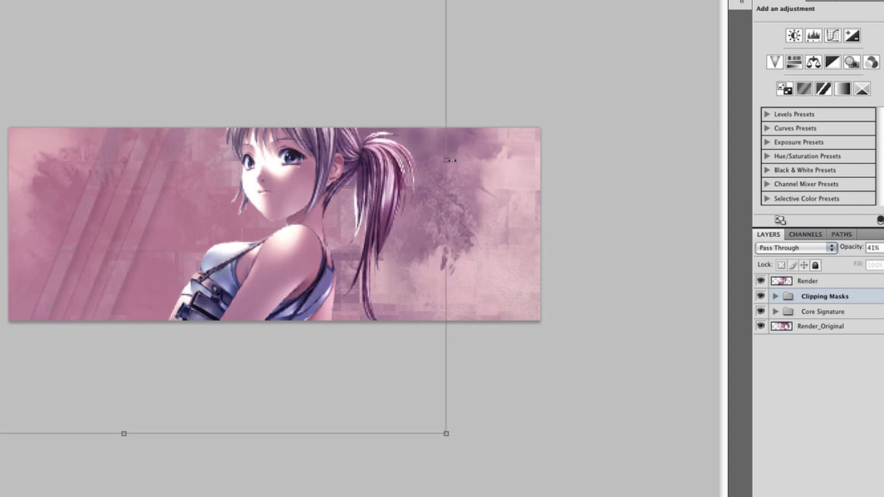
left_click_drag(449, 159, 459, 203)
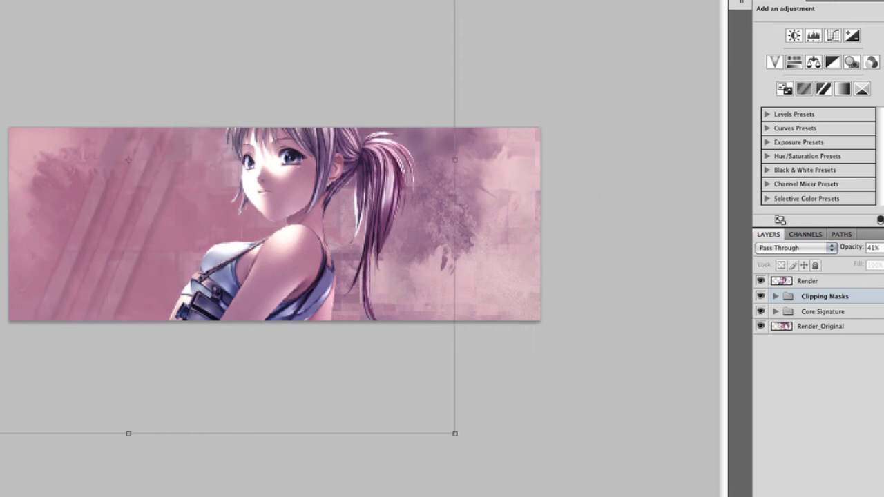
key("Return")
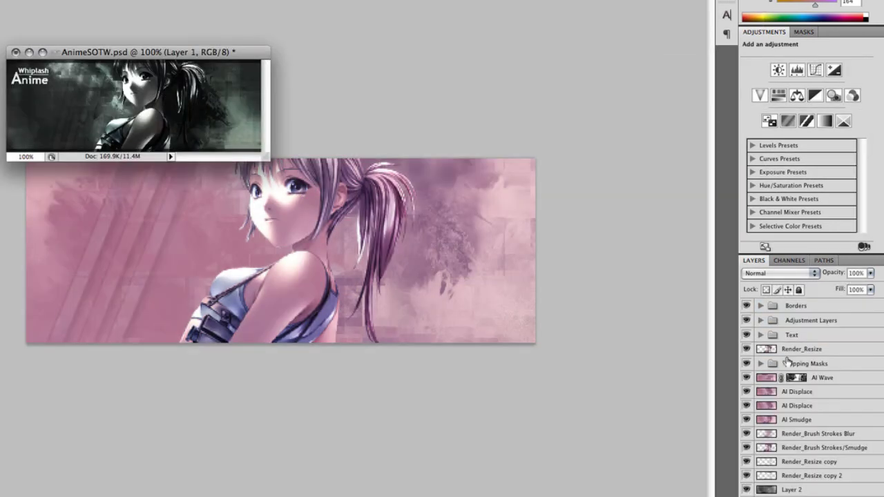
Copy the Text group from AnimeSOTW.psd to the banner's top-left, then nudge the stripes slightly right.
left_click_drag(792, 335, 402, 261)
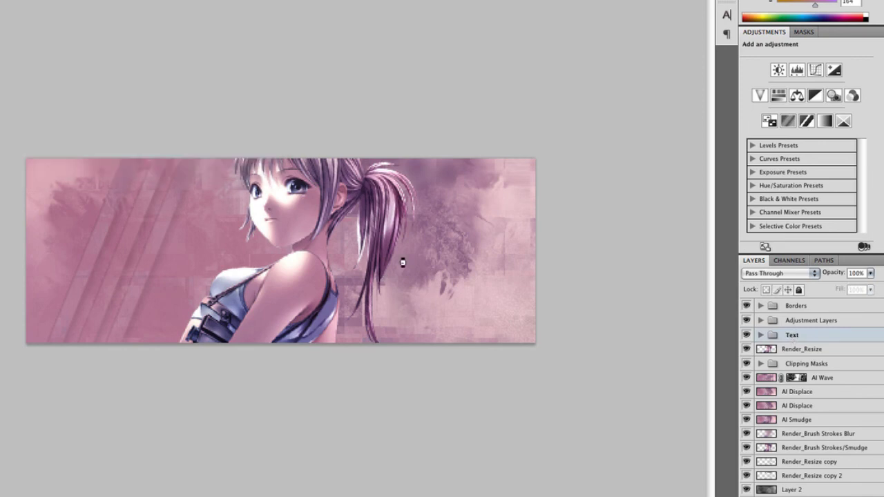
left_click_drag(361, 283, 75, 202)
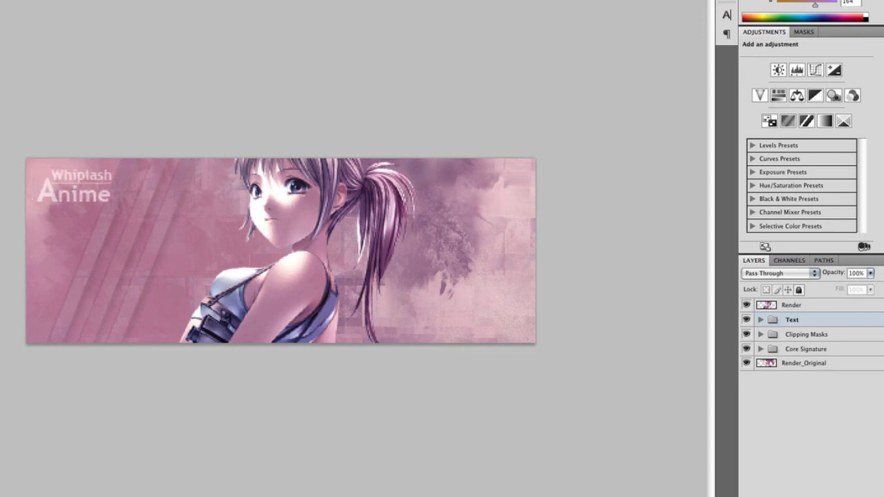
left_click(802, 334)
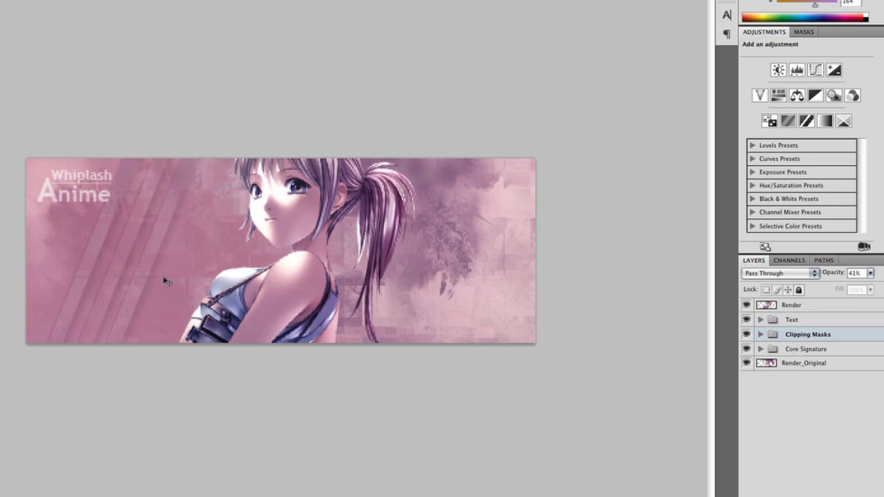
left_click_drag(126, 264, 137, 265)
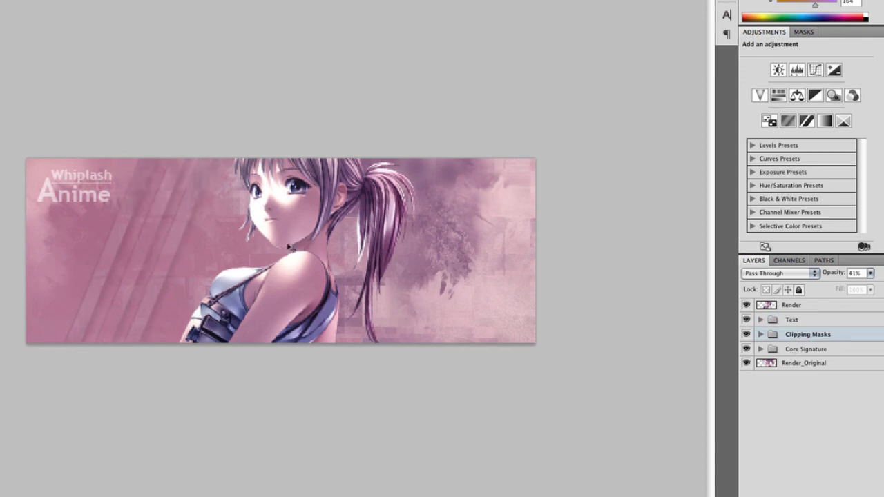
left_click(801, 322)
left_click(761, 320)
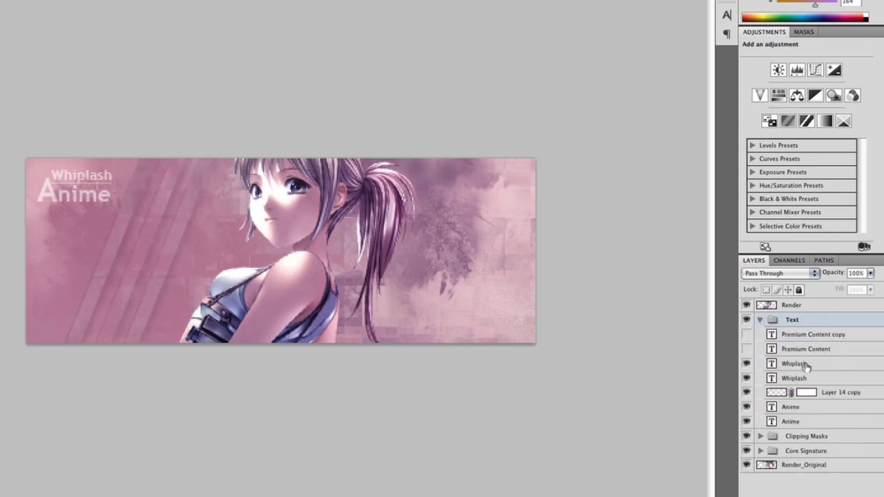